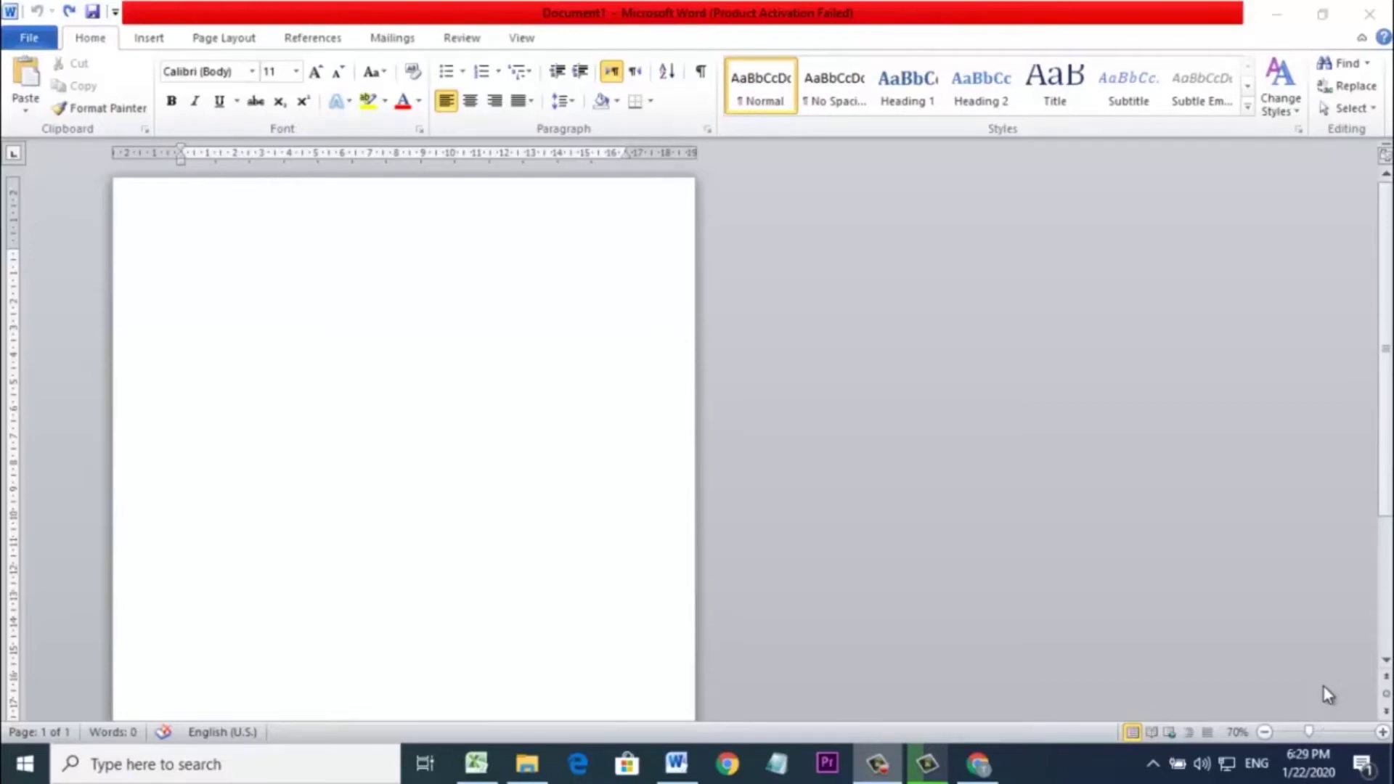
- Review the article page in the browser, then paste the copied article into the blank Word document
click(978, 764)
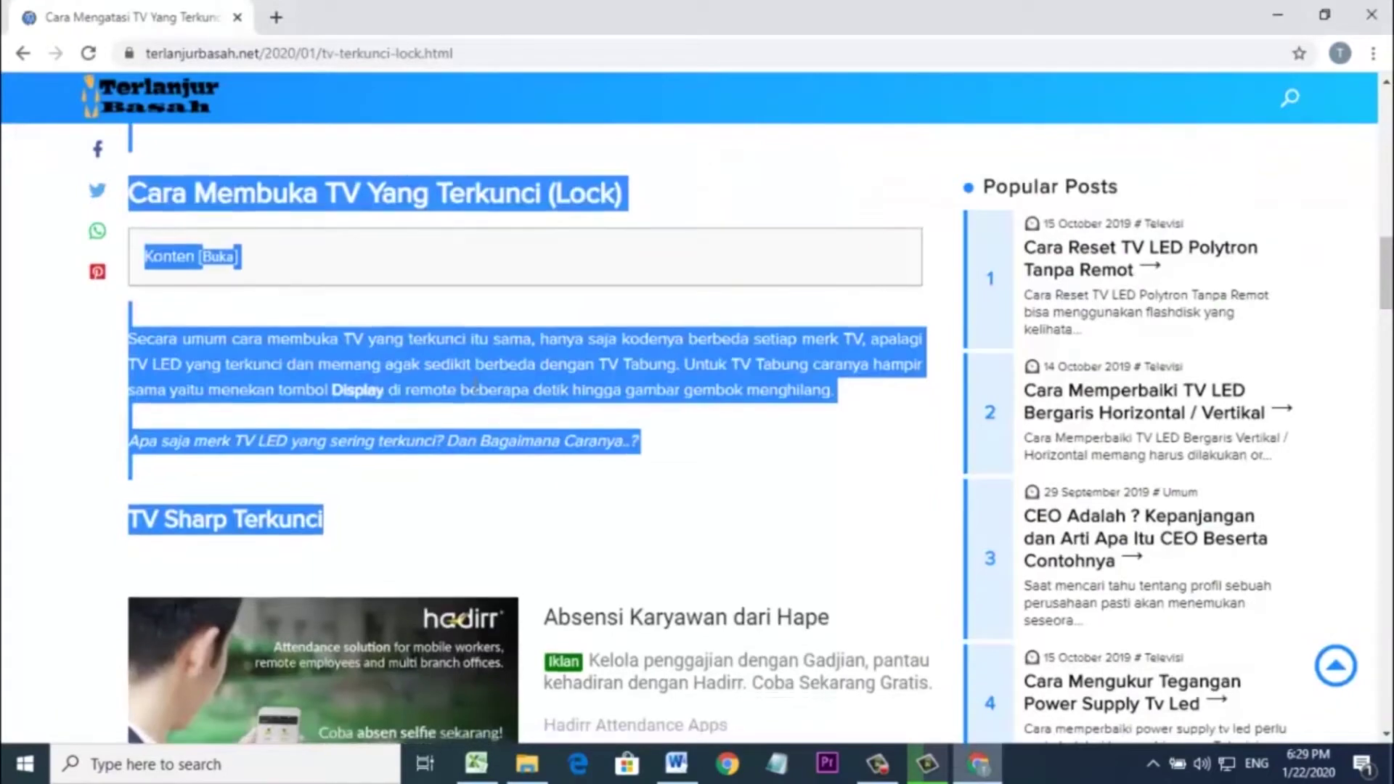
scroll(475, 390, down, 3)
scroll(475, 392, down, 3)
scroll(475, 392, up, 5)
scroll(476, 392, up, 4)
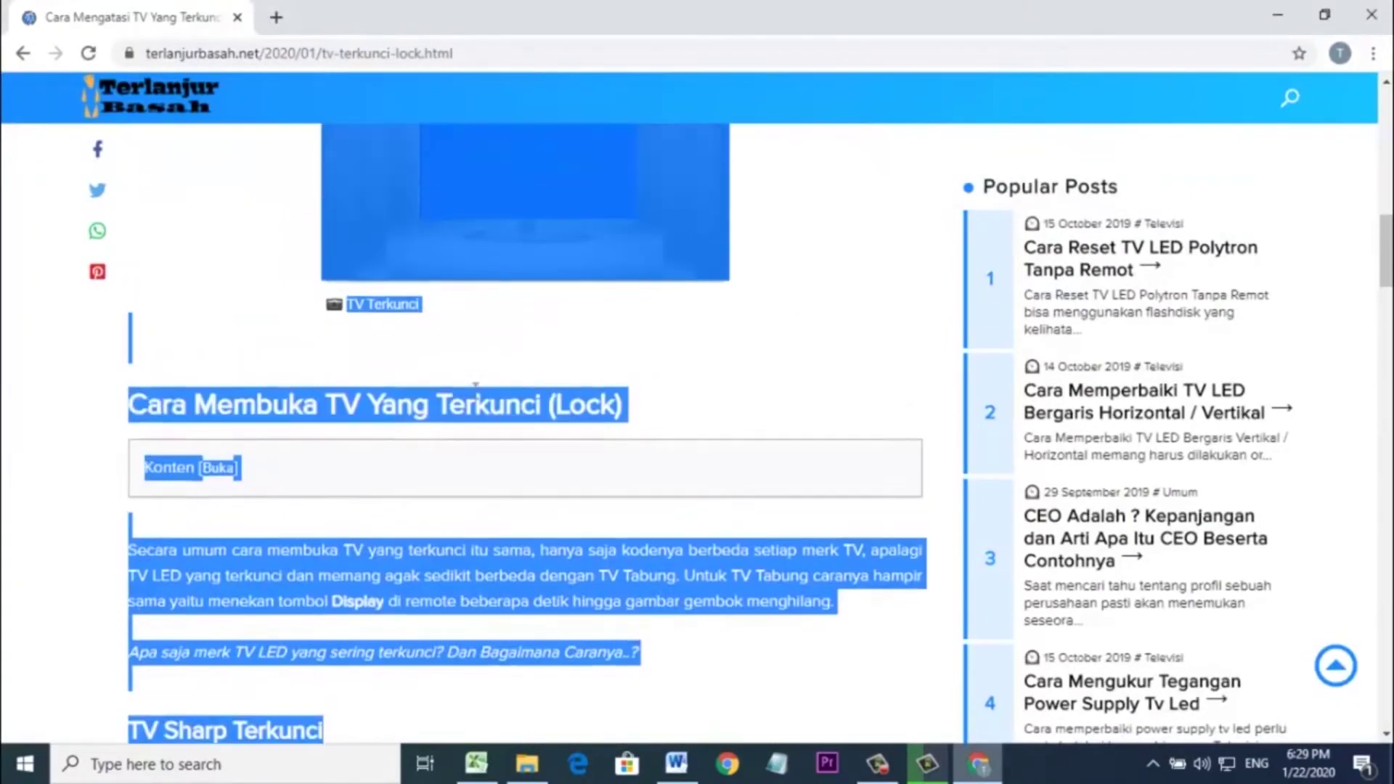
scroll(474, 391, up, 5)
scroll(474, 390, up, 4)
scroll(473, 390, down, 2)
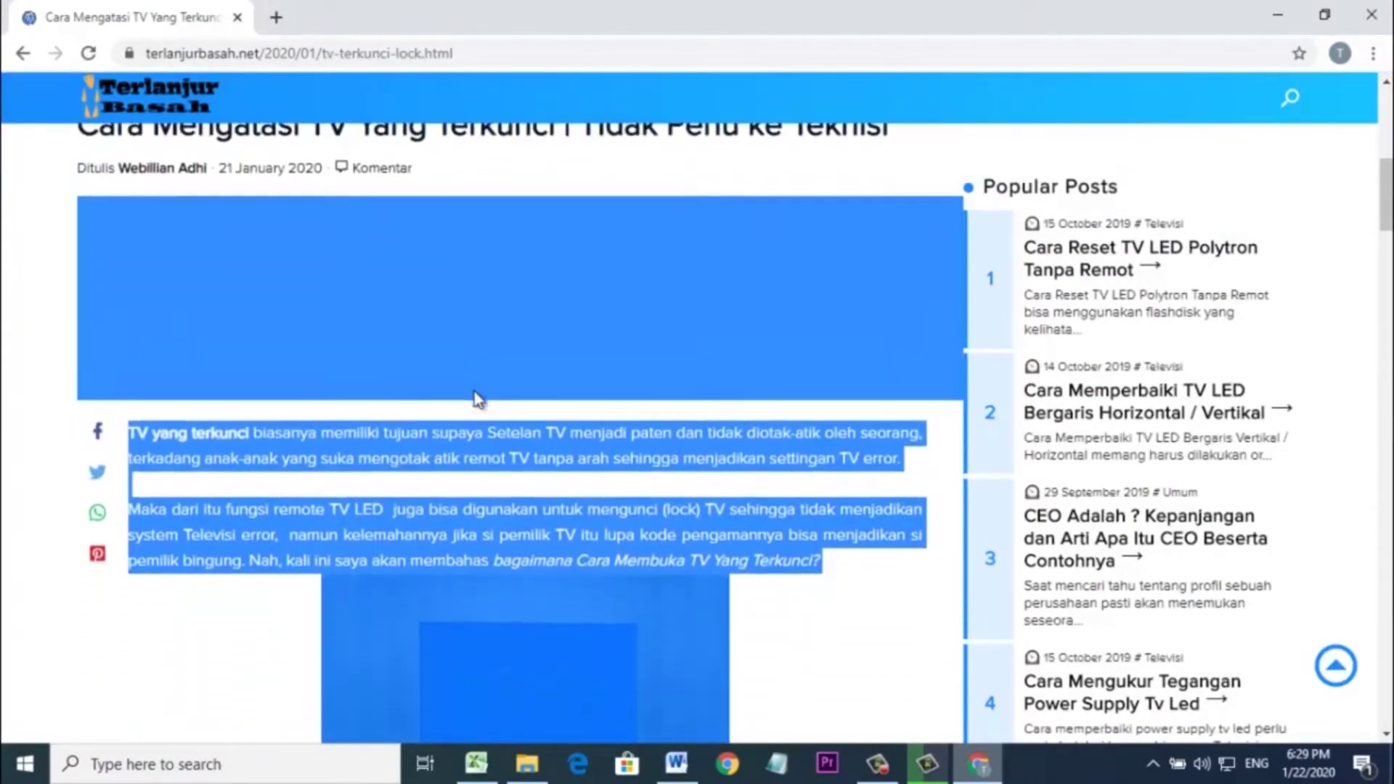
scroll(474, 390, down, 2)
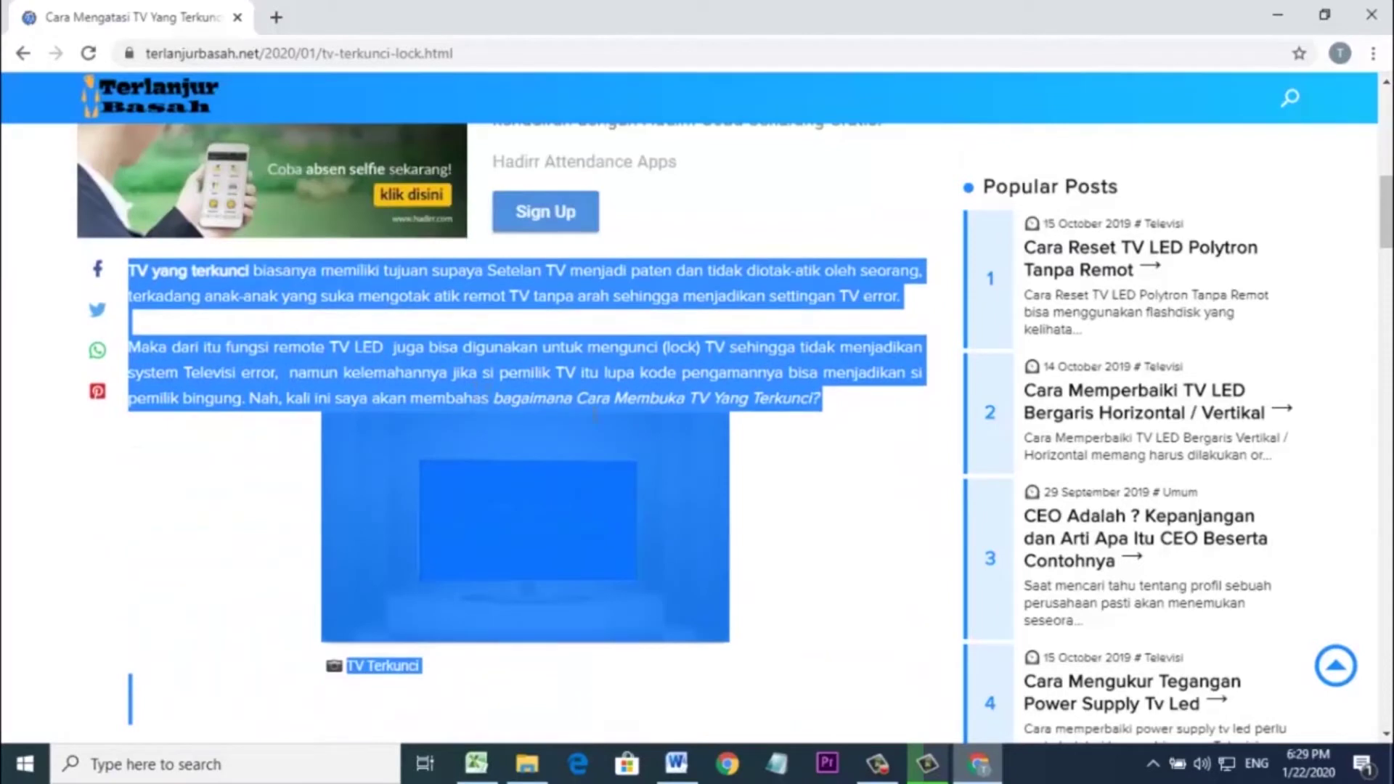
click(676, 763)
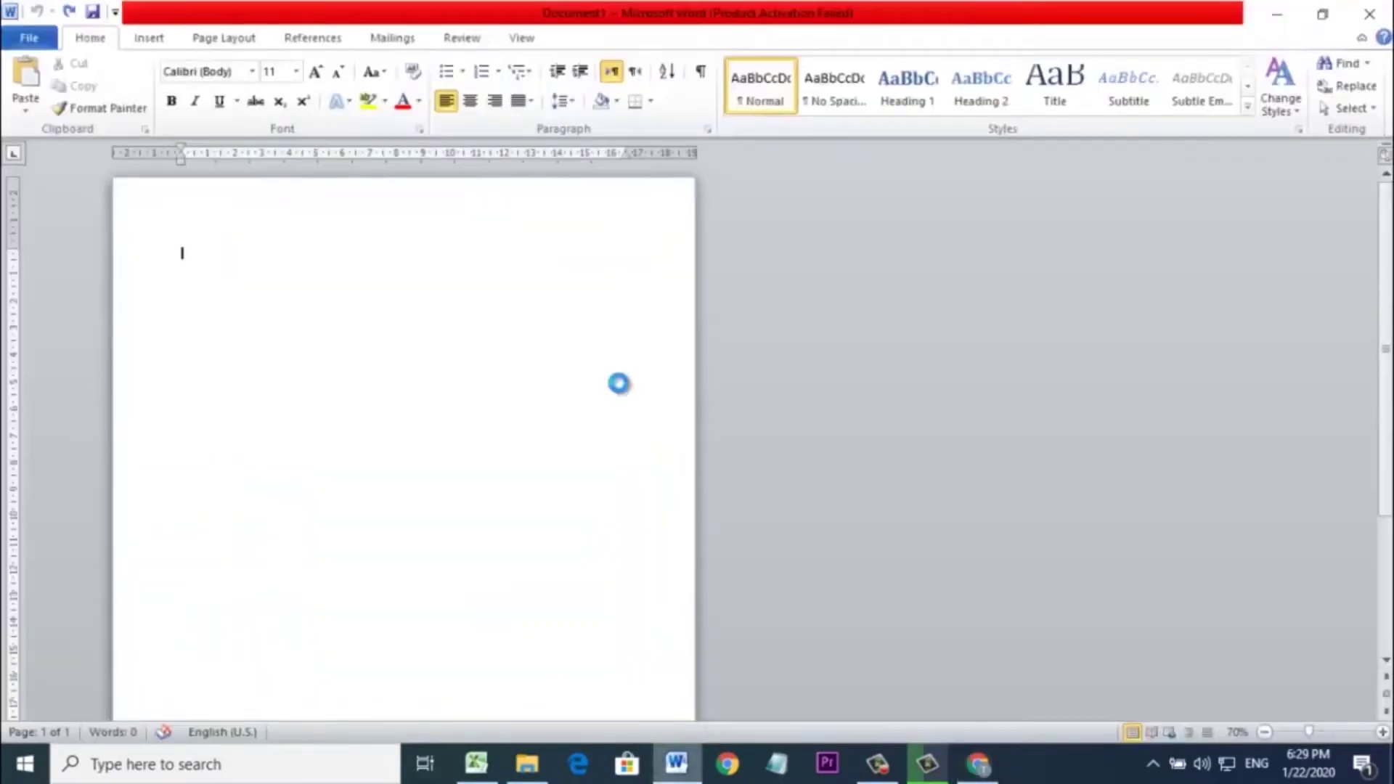
key(ctrl+v)
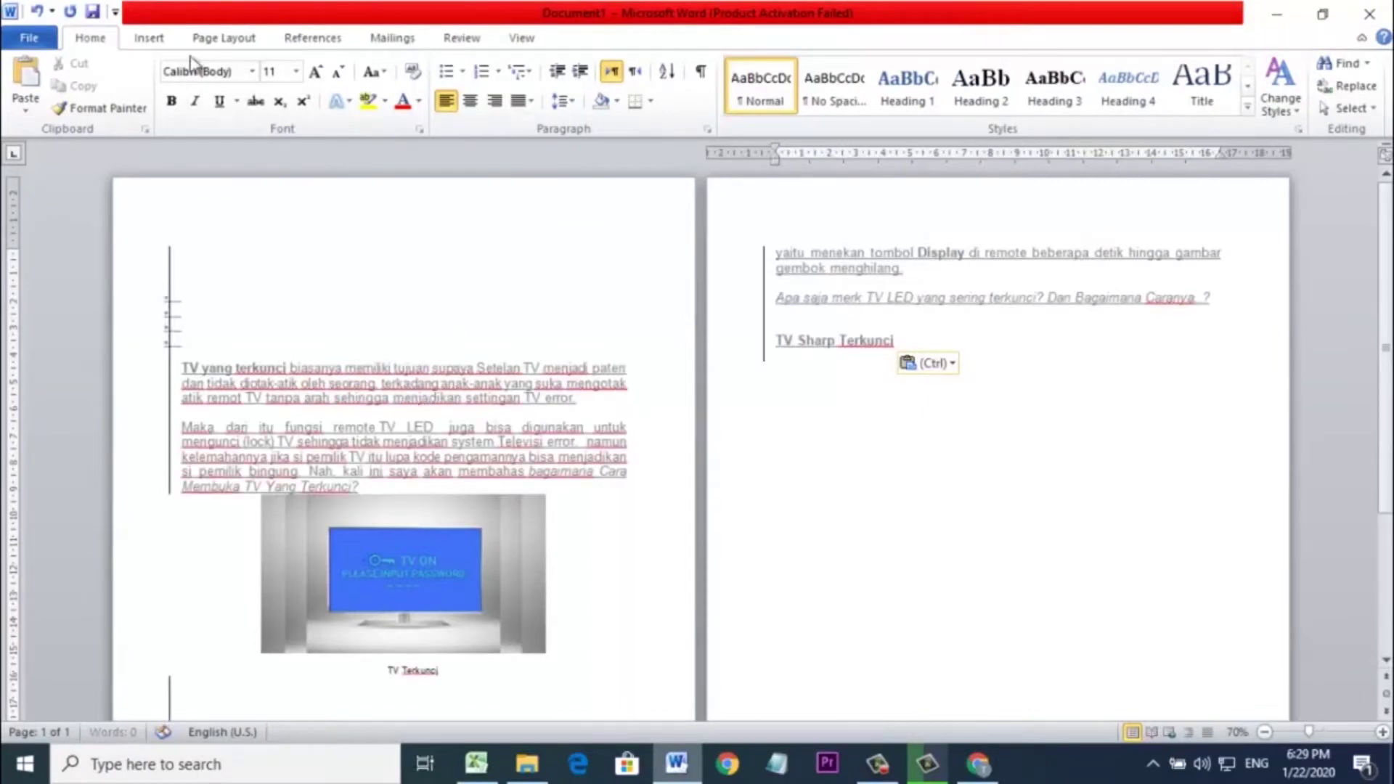
- Check the pasted article's fonts and formatting, then undo the paste in Word
scroll(361, 407, down, 3)
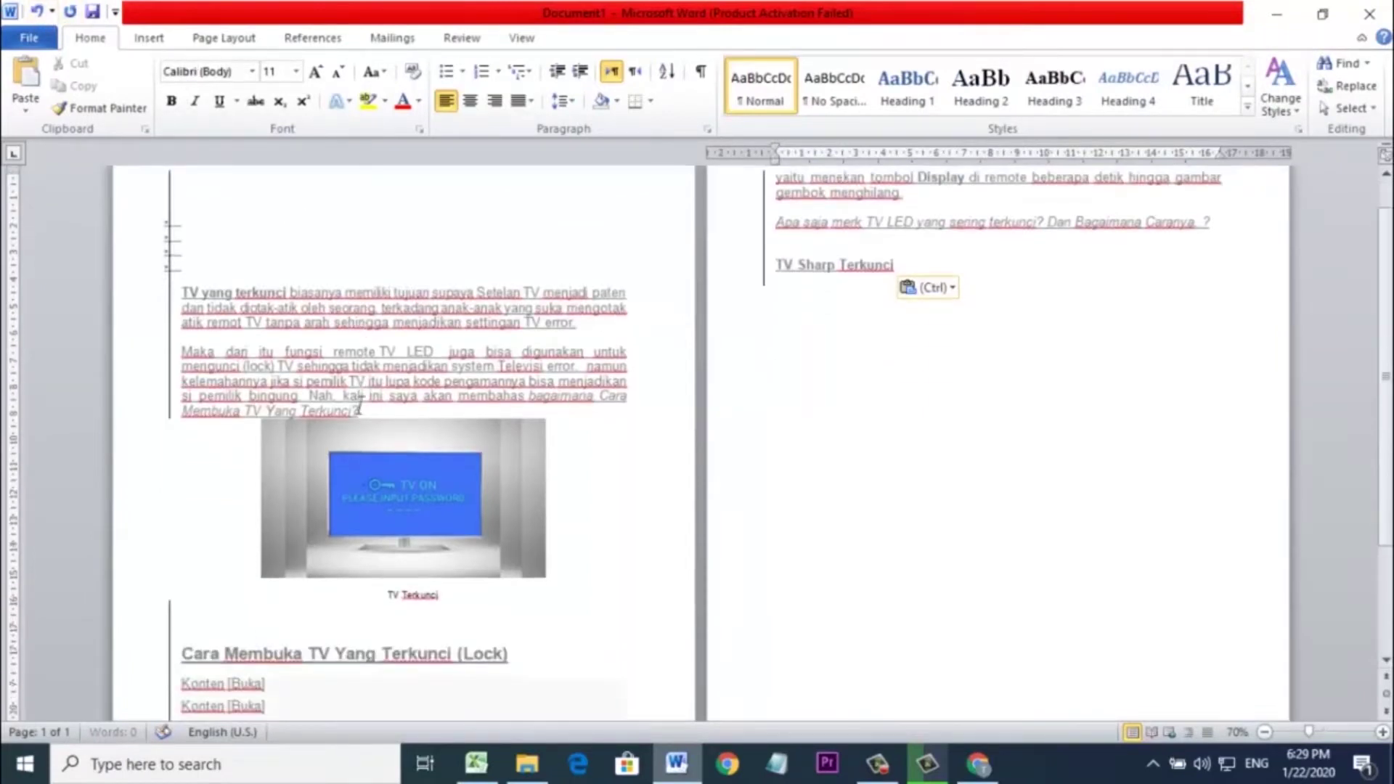
scroll(361, 409, down, 2)
scroll(361, 409, down, 4)
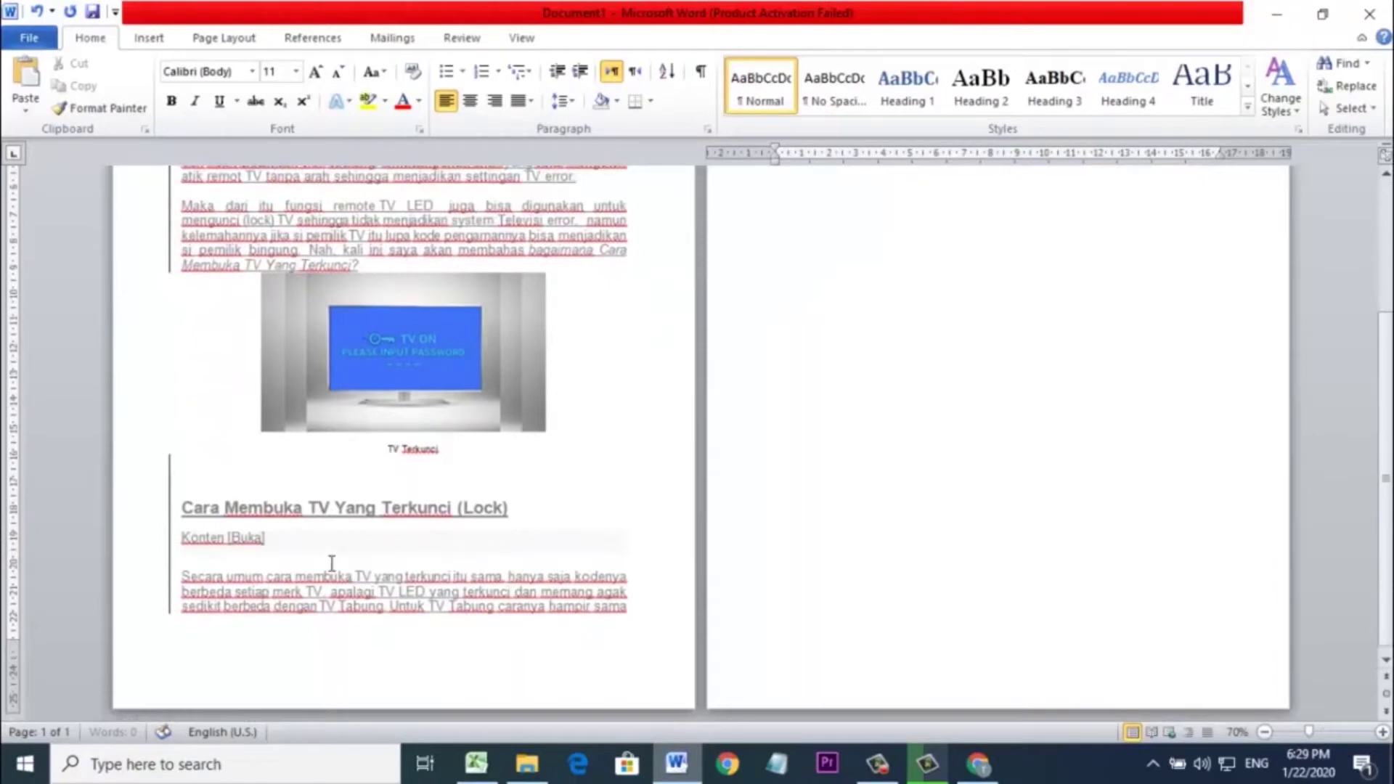
scroll(325, 324, up, 1)
scroll(325, 323, up, 6)
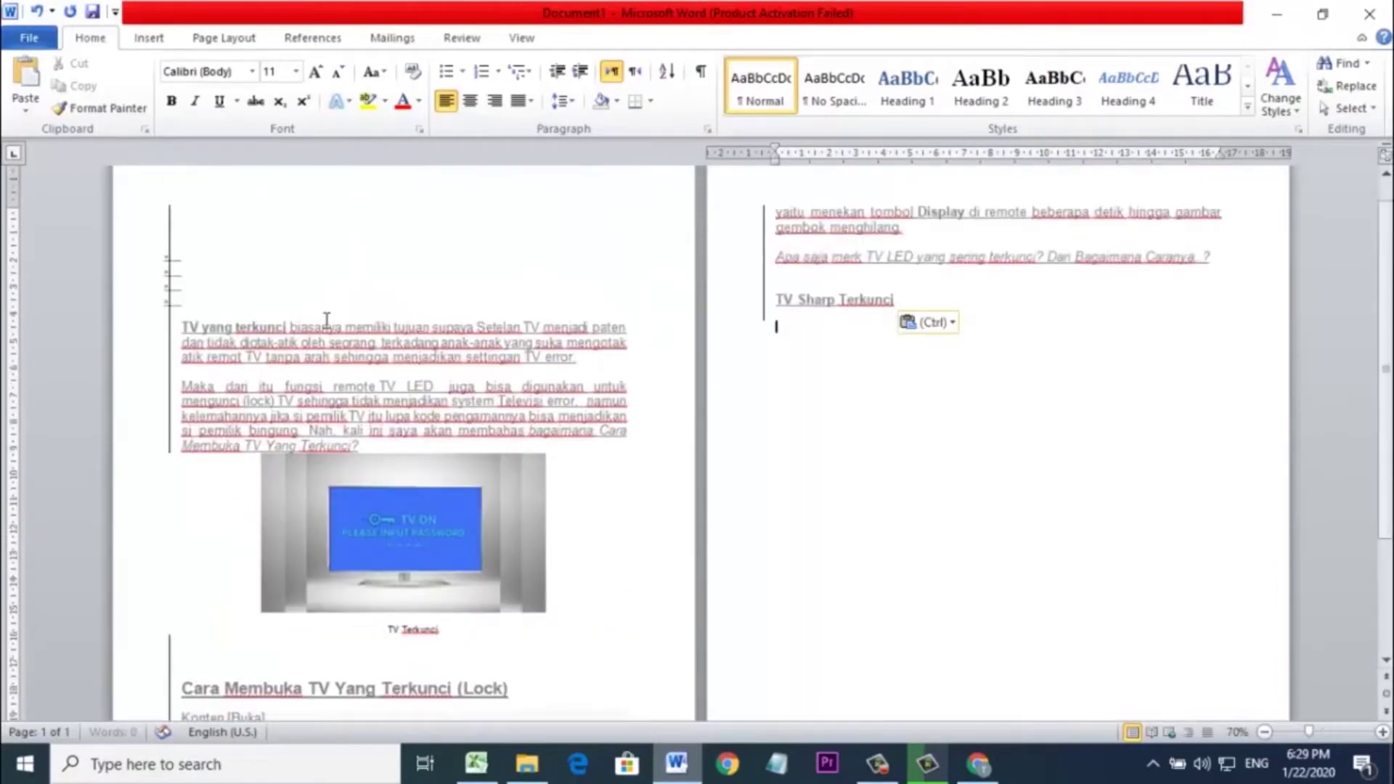
click(223, 325)
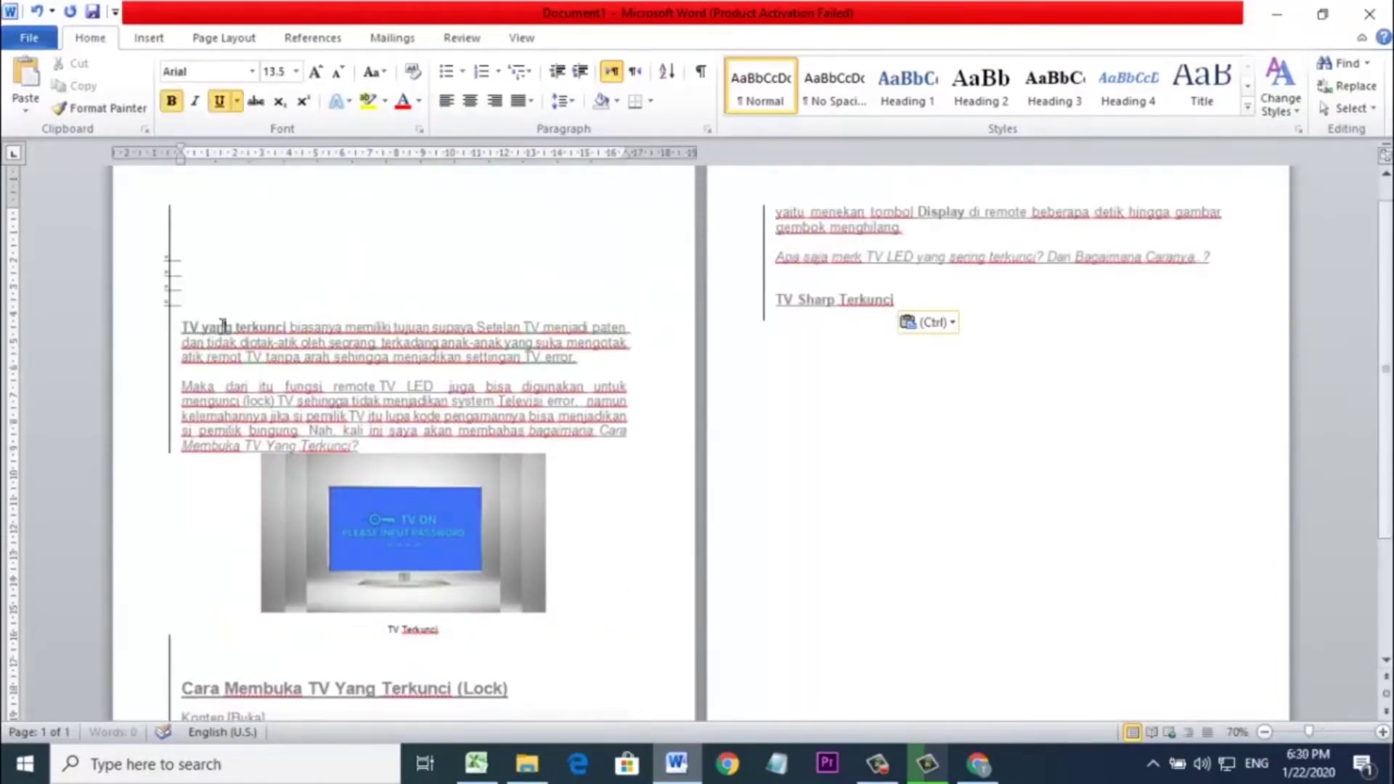
click(388, 385)
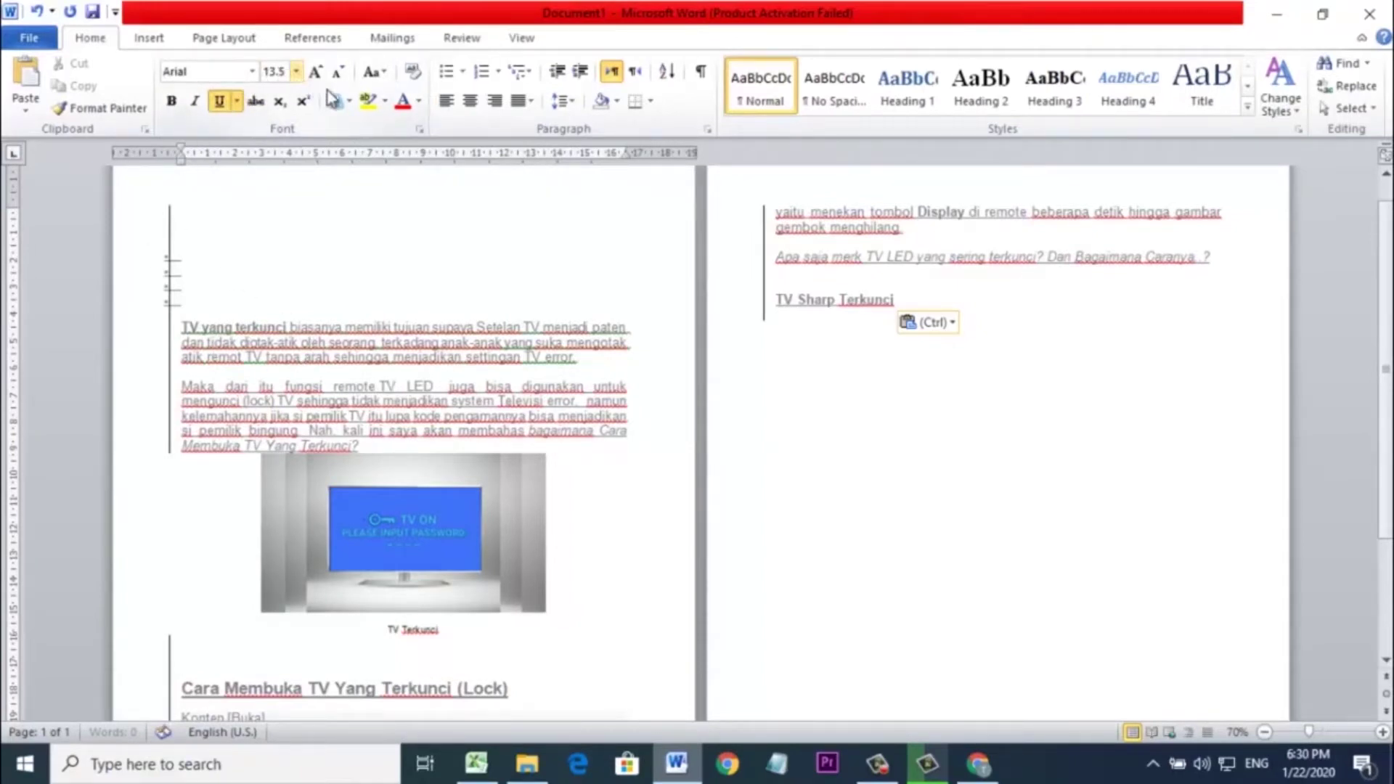
scroll(460, 378, down, 1)
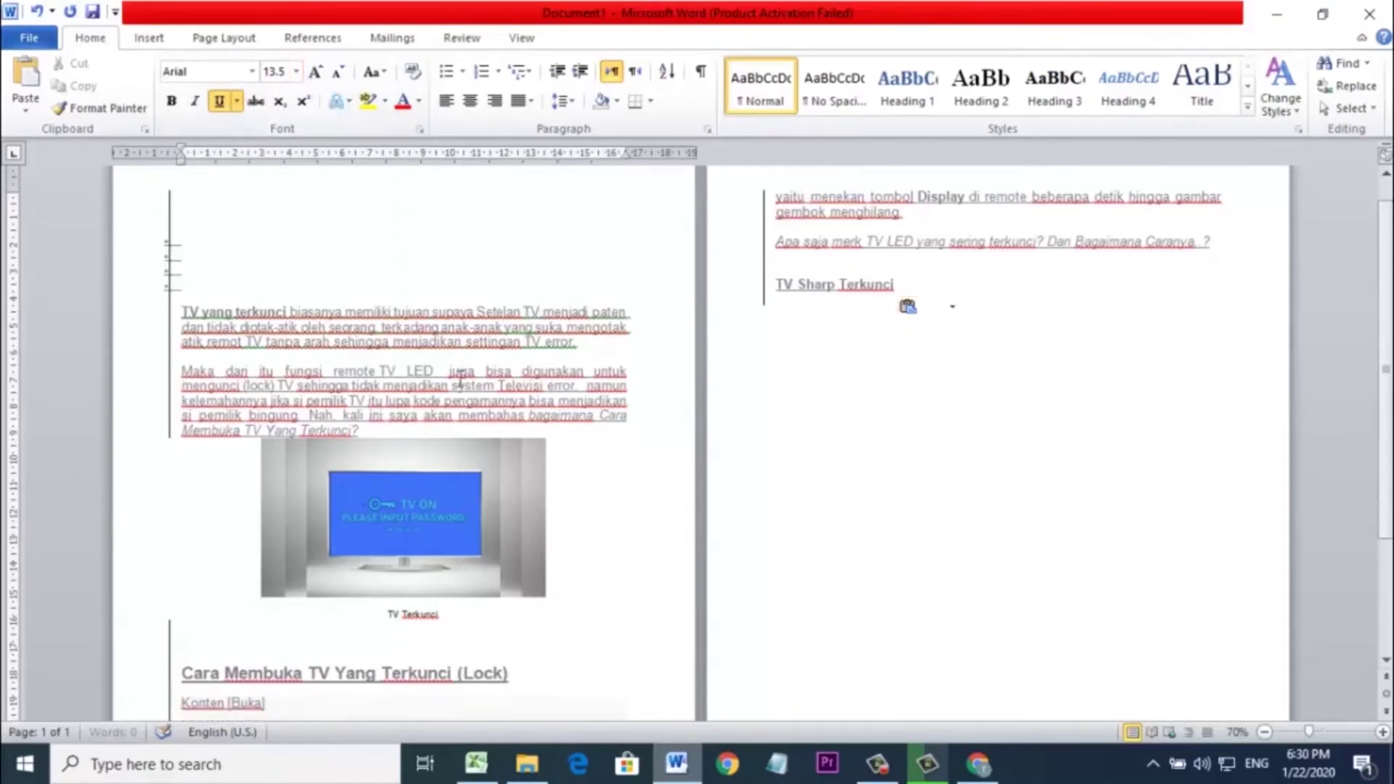
scroll(460, 377, up, 3)
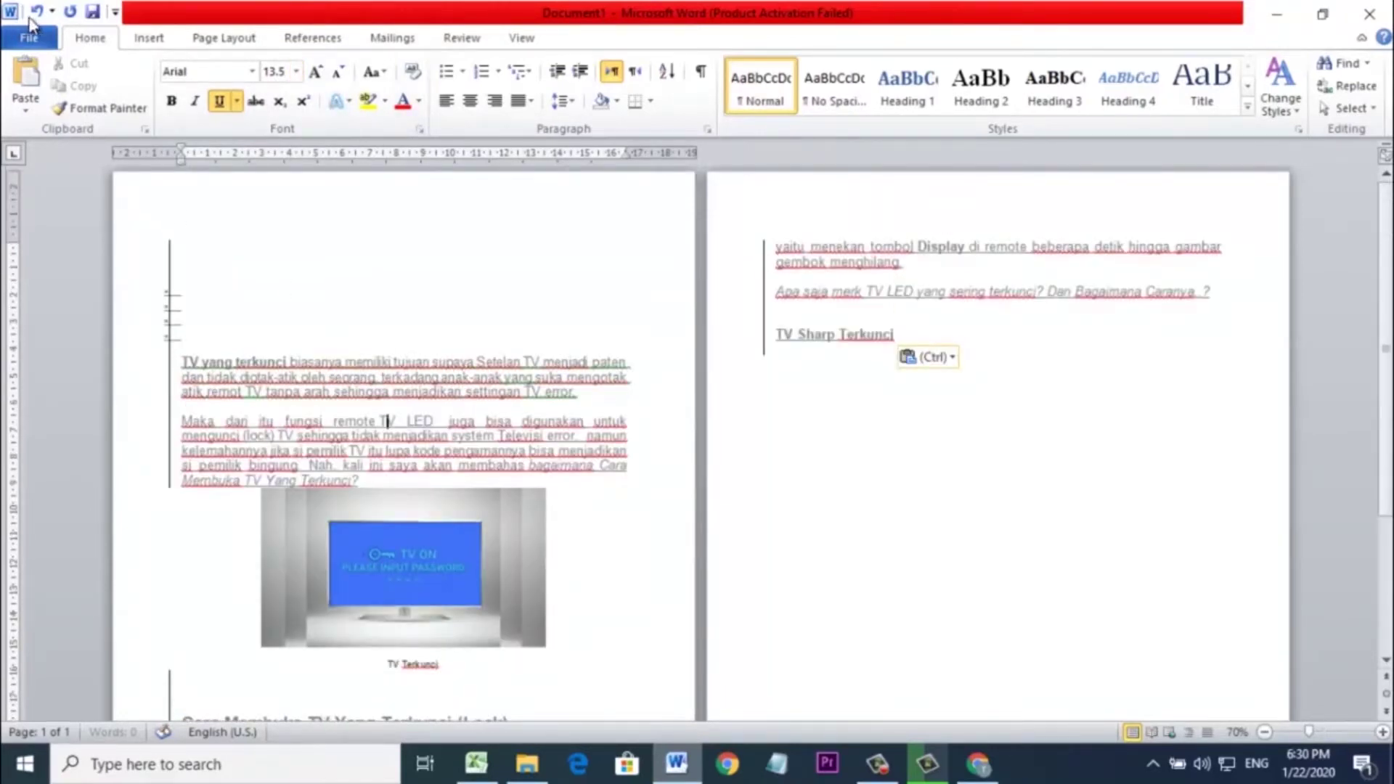
scroll(269, 350, down, 7)
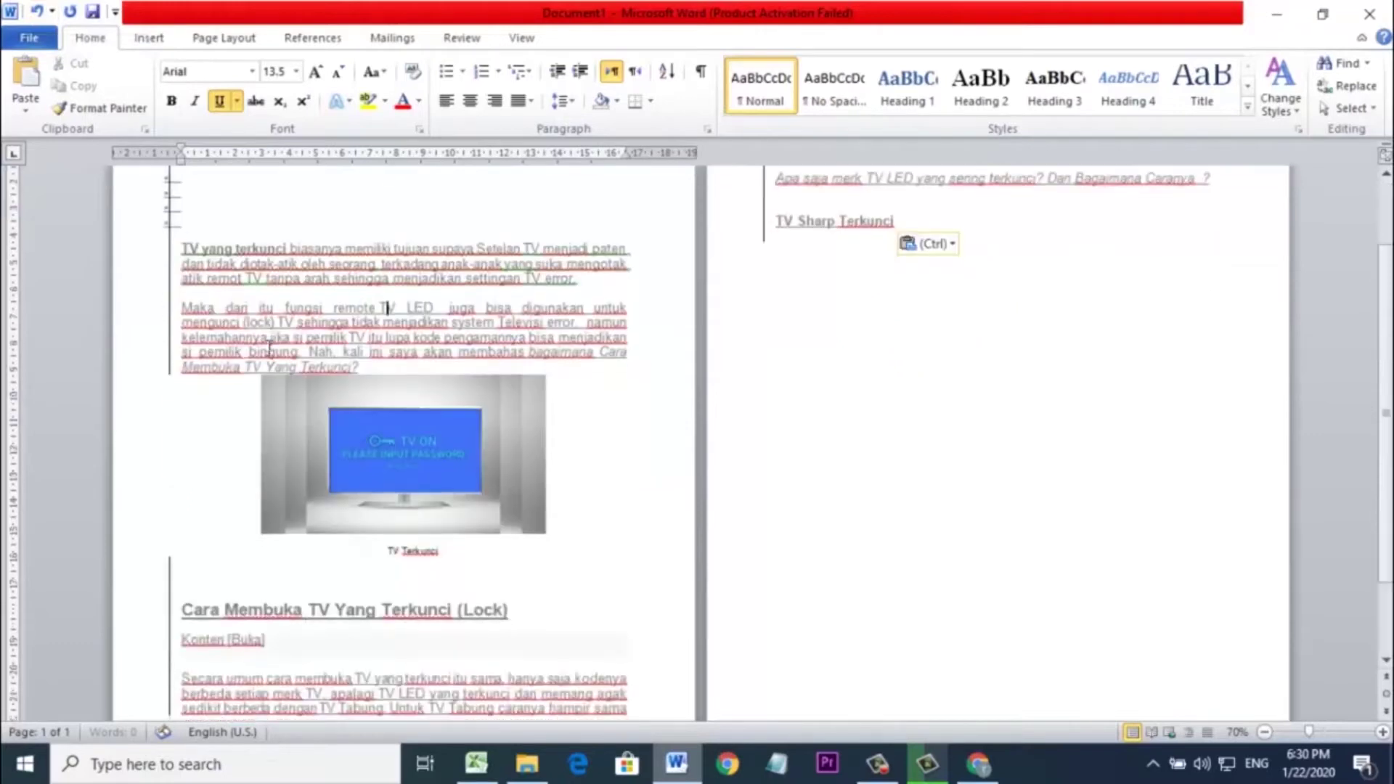
scroll(269, 350, up, 7)
click(36, 12)
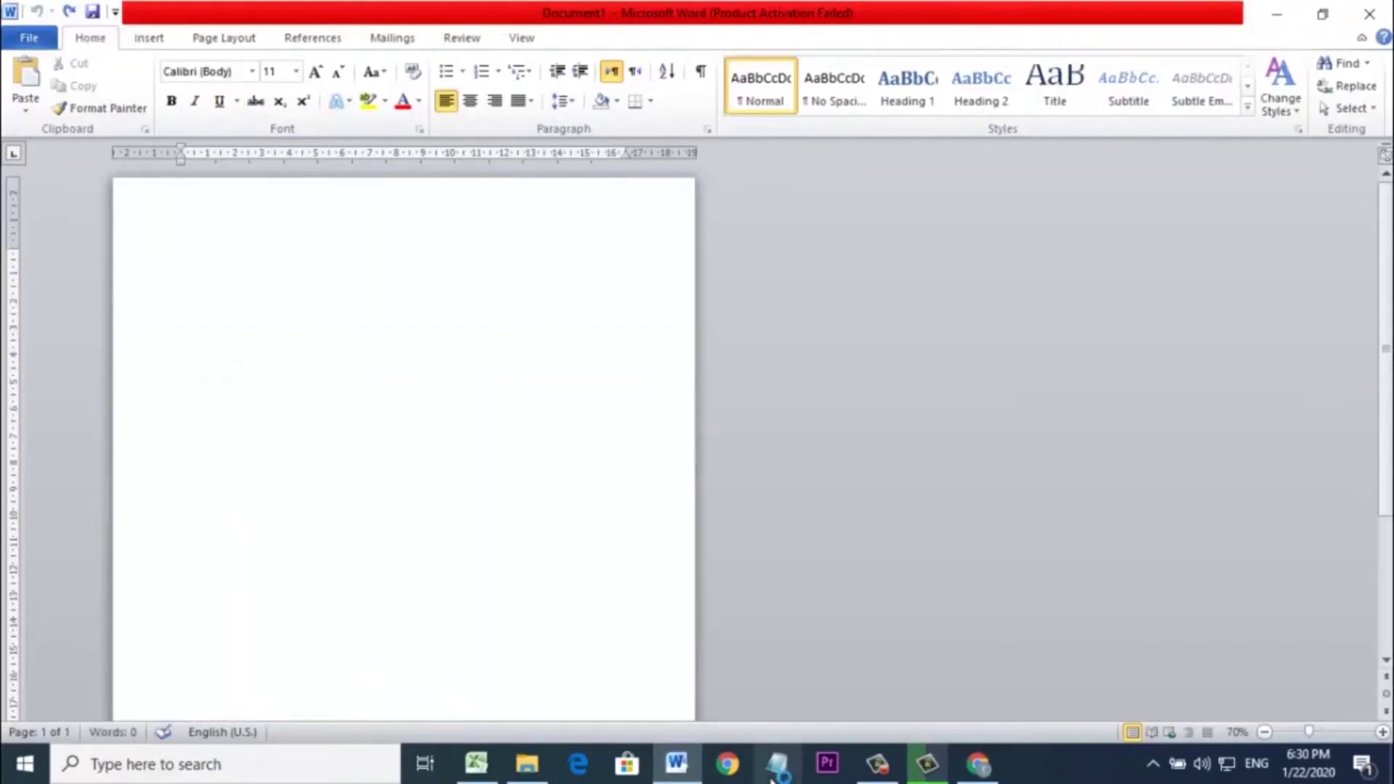
- Paste the article into a new Notepad page and delete the 'Cara Membuka TV Yang Terkunci (Lock)' and 'Konten [Buka]' lines
click(776, 766)
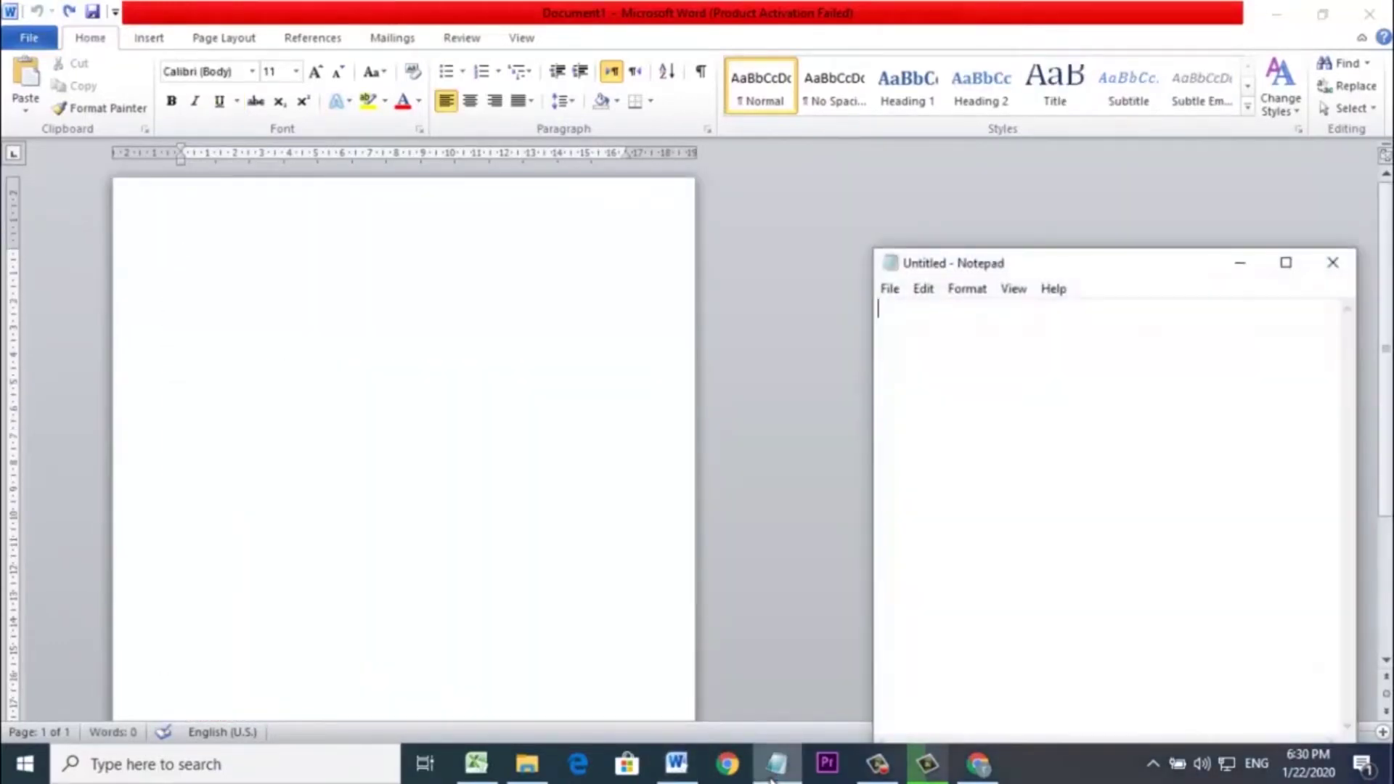
right_click(1115, 438)
click(1160, 217)
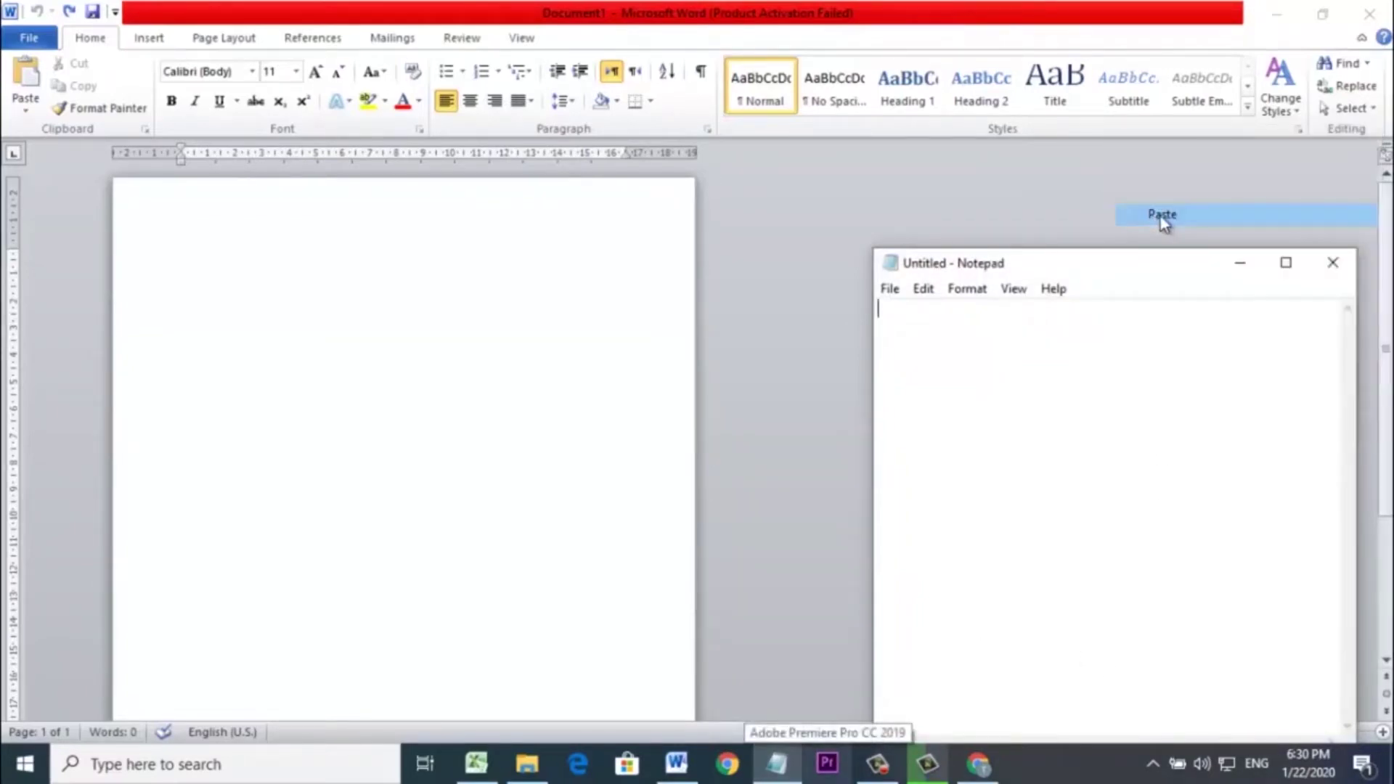
drag(878, 455, 897, 498)
key(BackSpace)
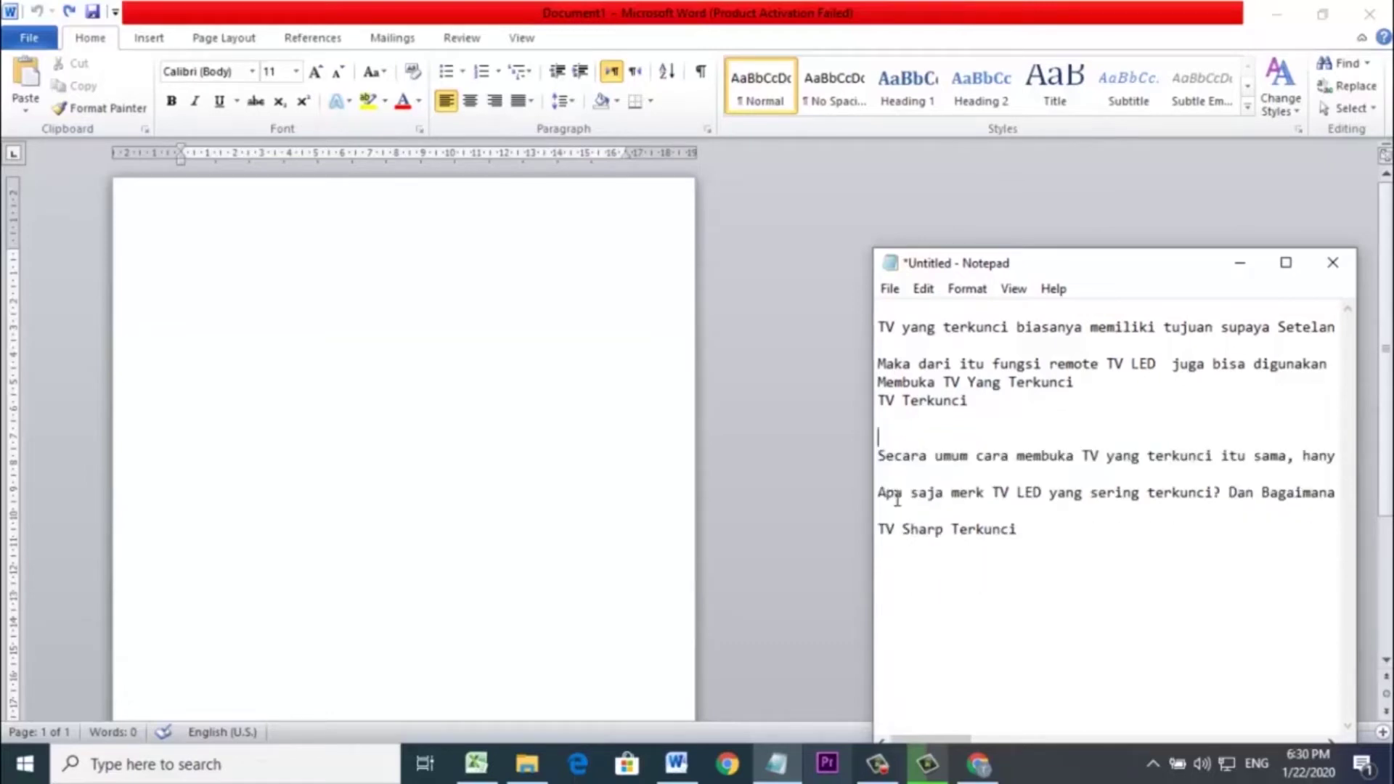
key(BackSpace)
key(BackSpace)
key(BackSpace)
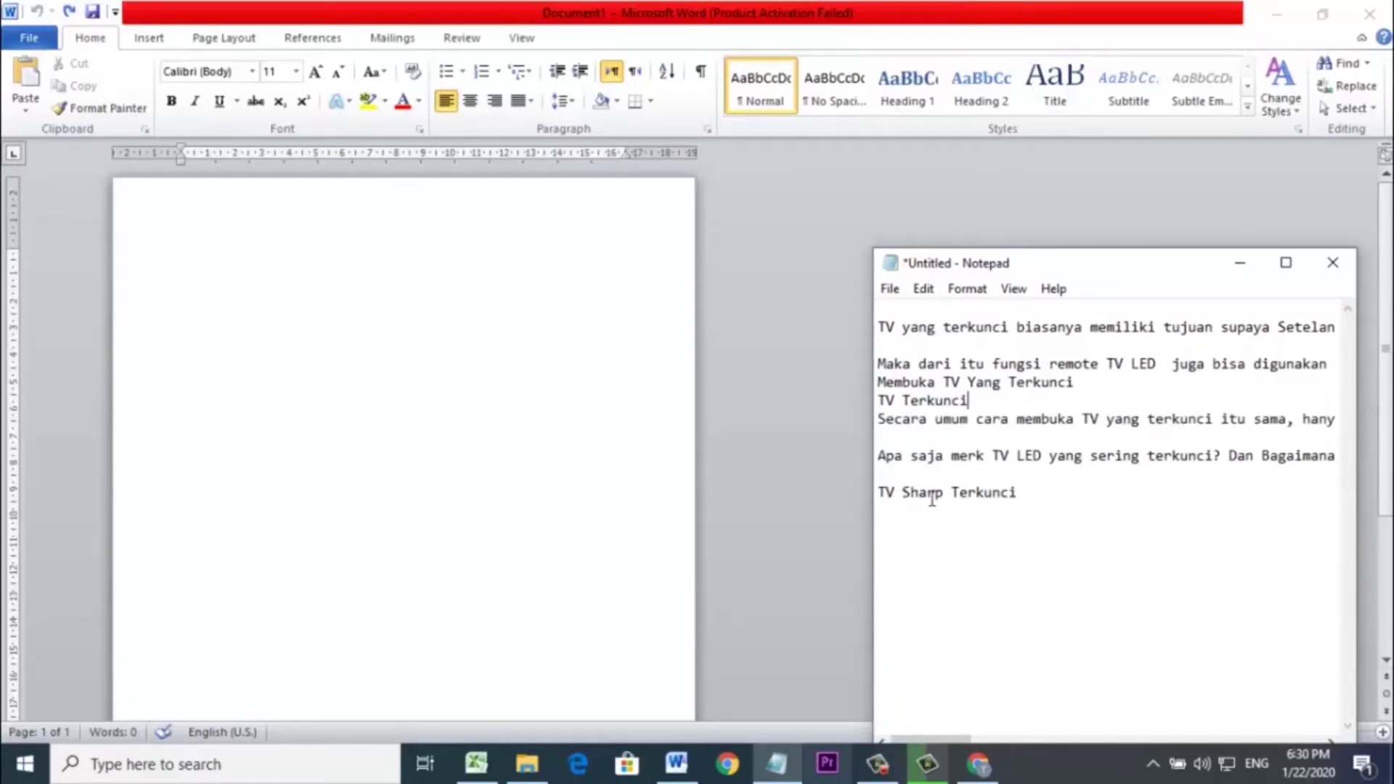
- Remove the 'Membuka TV Yang Terkunci' and 'TV Terkunci' lines and copy the remaining four paragraphs
mouse_move(979, 400)
mouse_down()
mouse_move(880, 400)
mouse_move(876, 385)
mouse_up()
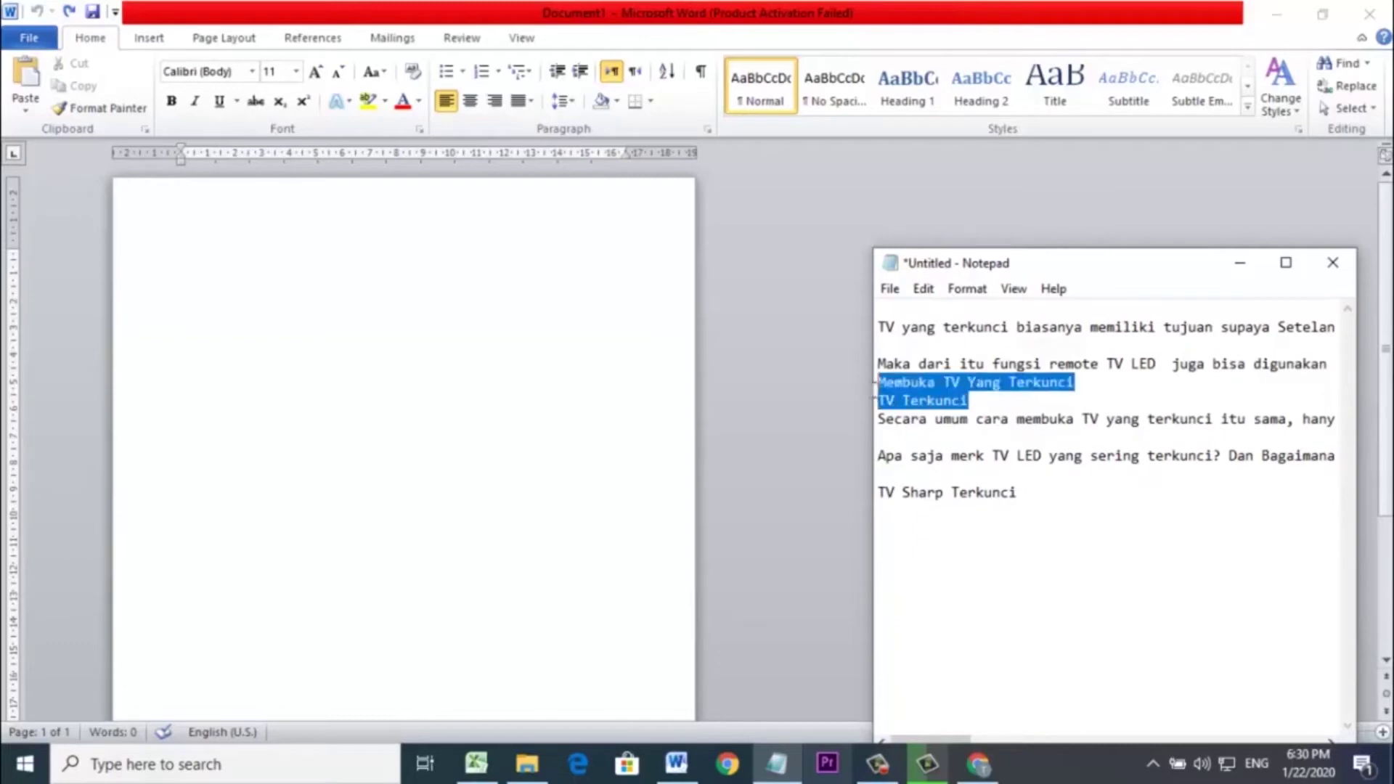
key(ctrl+x)
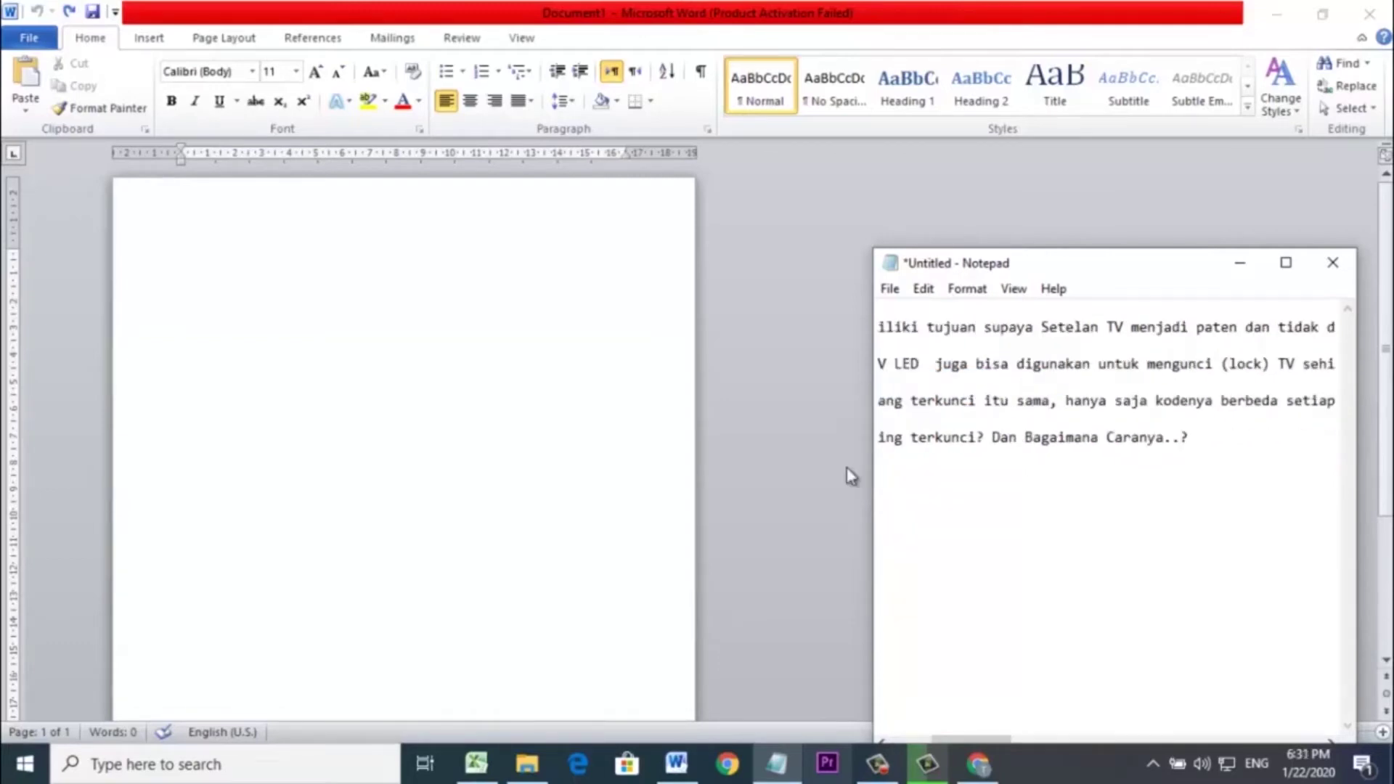
key(ctrl+a)
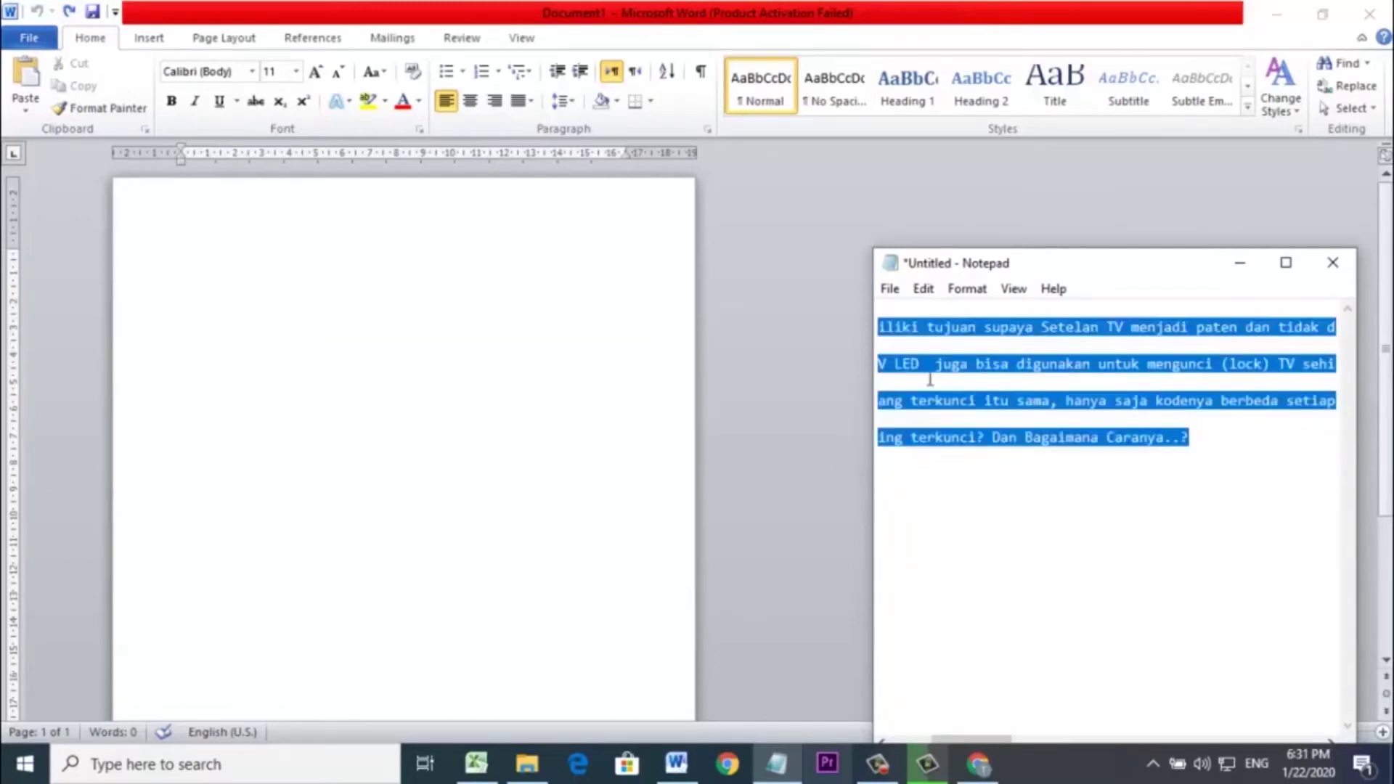
right_click(944, 412)
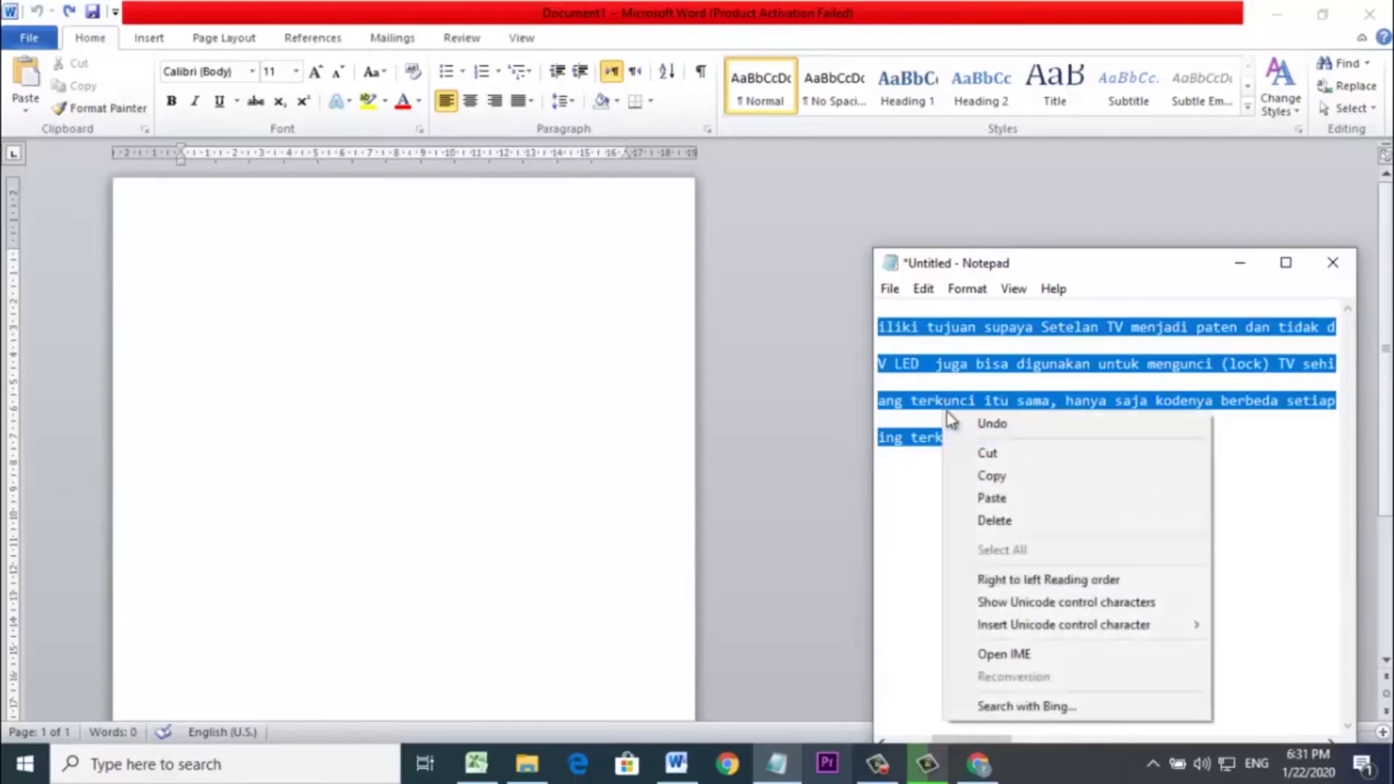
click(999, 478)
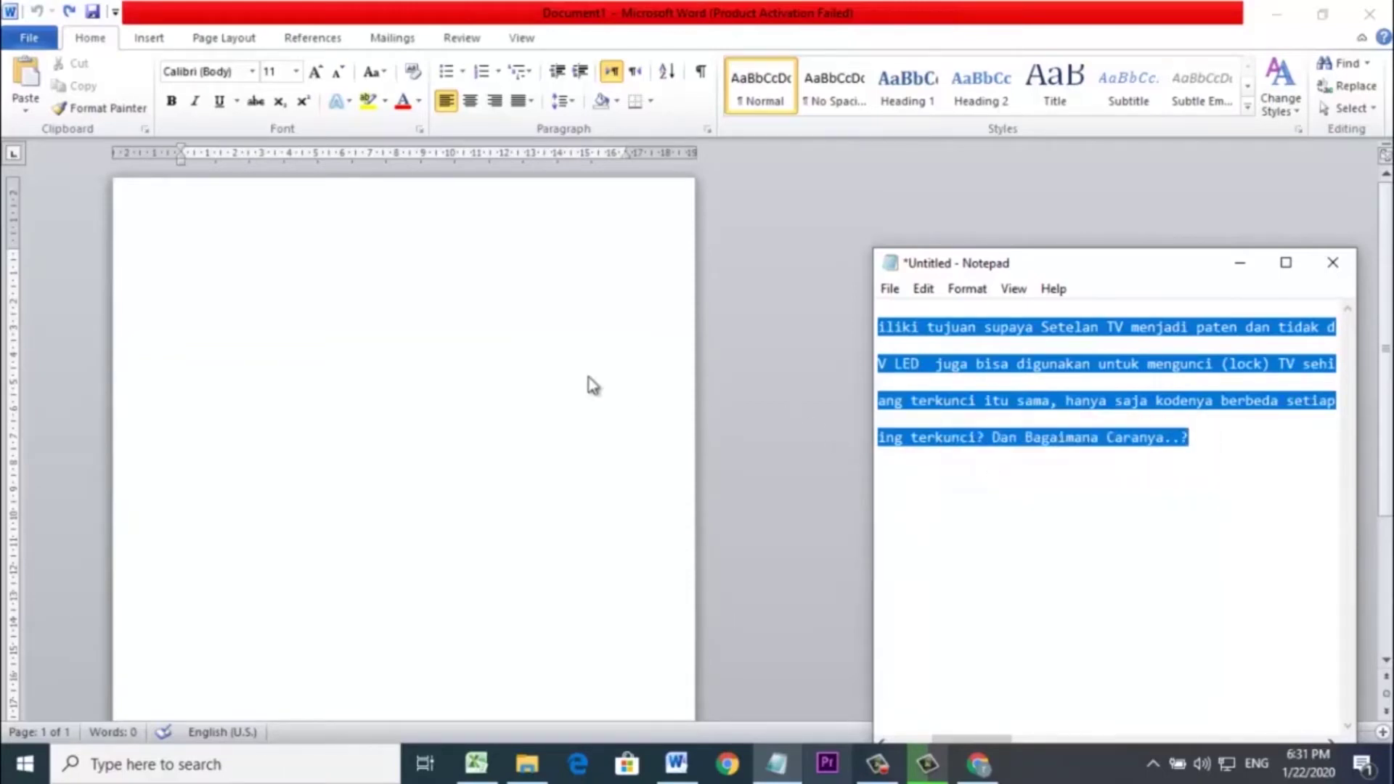
- Paste the paragraphs into Word as plain text and remove the extra blank lines between them
click(485, 363)
right_click(495, 357)
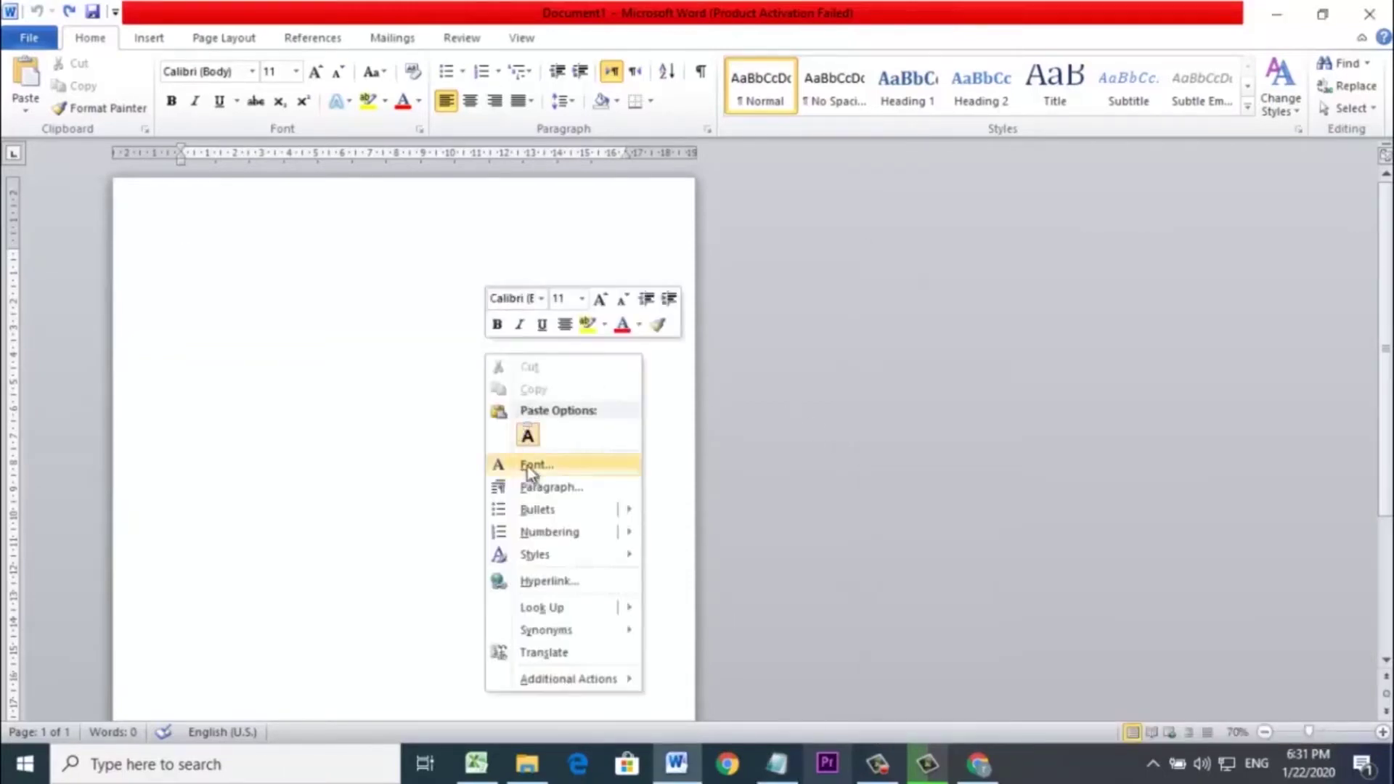
click(528, 435)
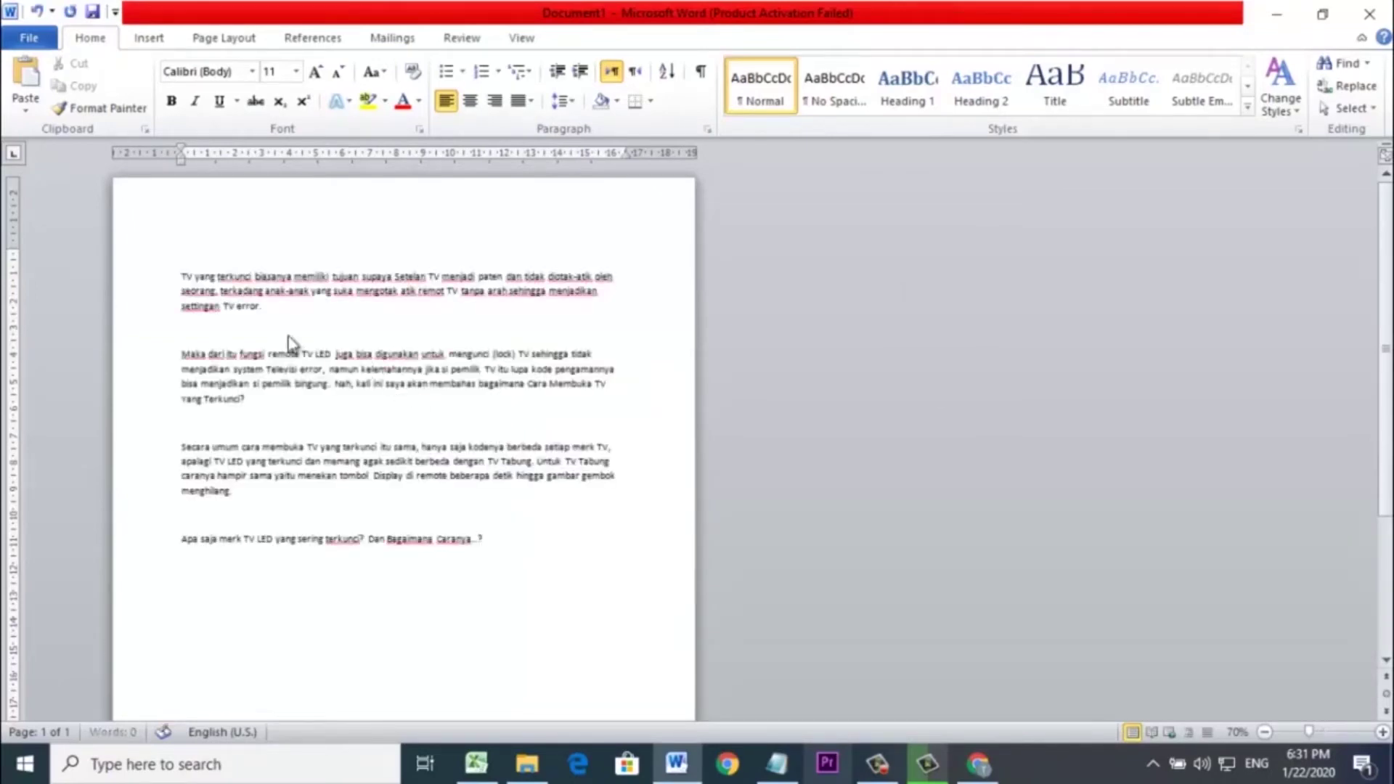
click(287, 325)
key(BackSpace)
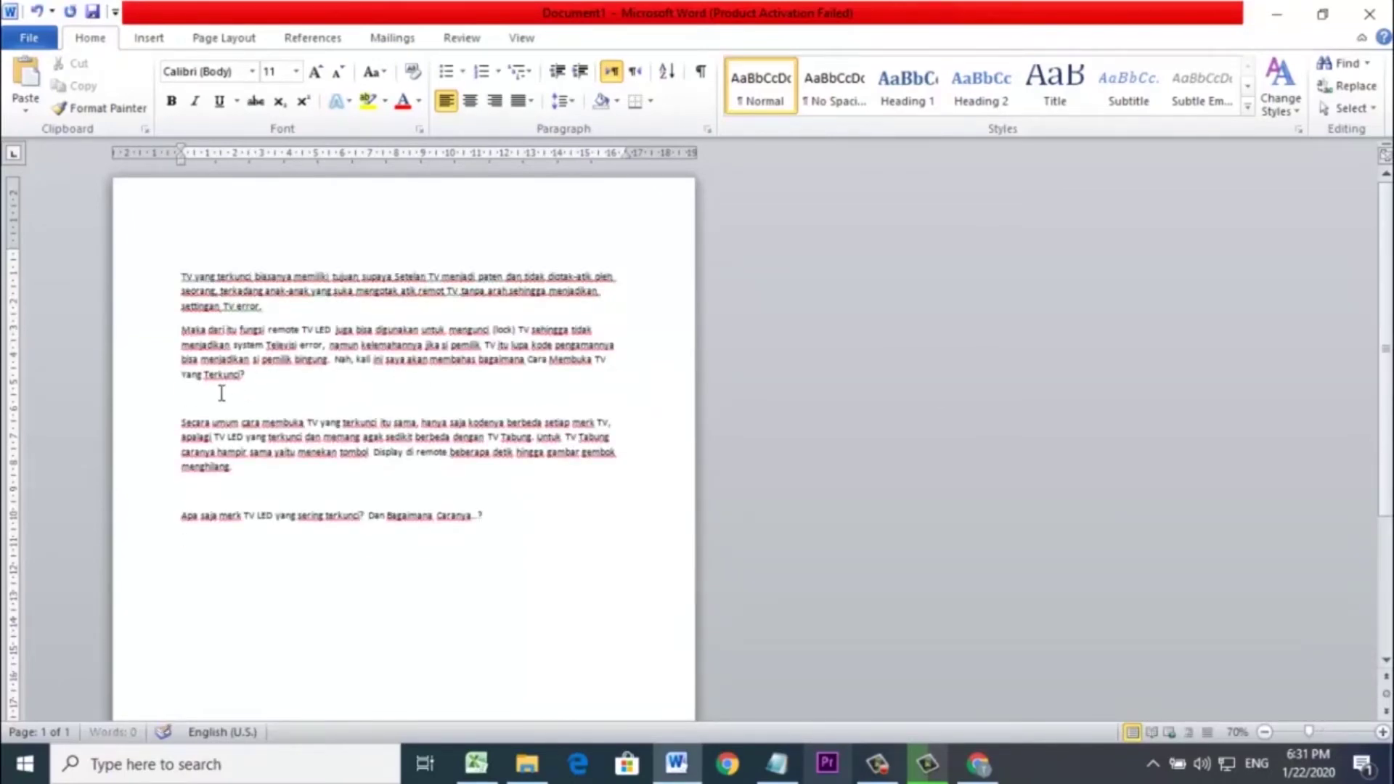
click(220, 392)
key(BackSpace)
click(204, 462)
key(Delete)
- Delete the empty first line of the document and select all the article text
click(1320, 733)
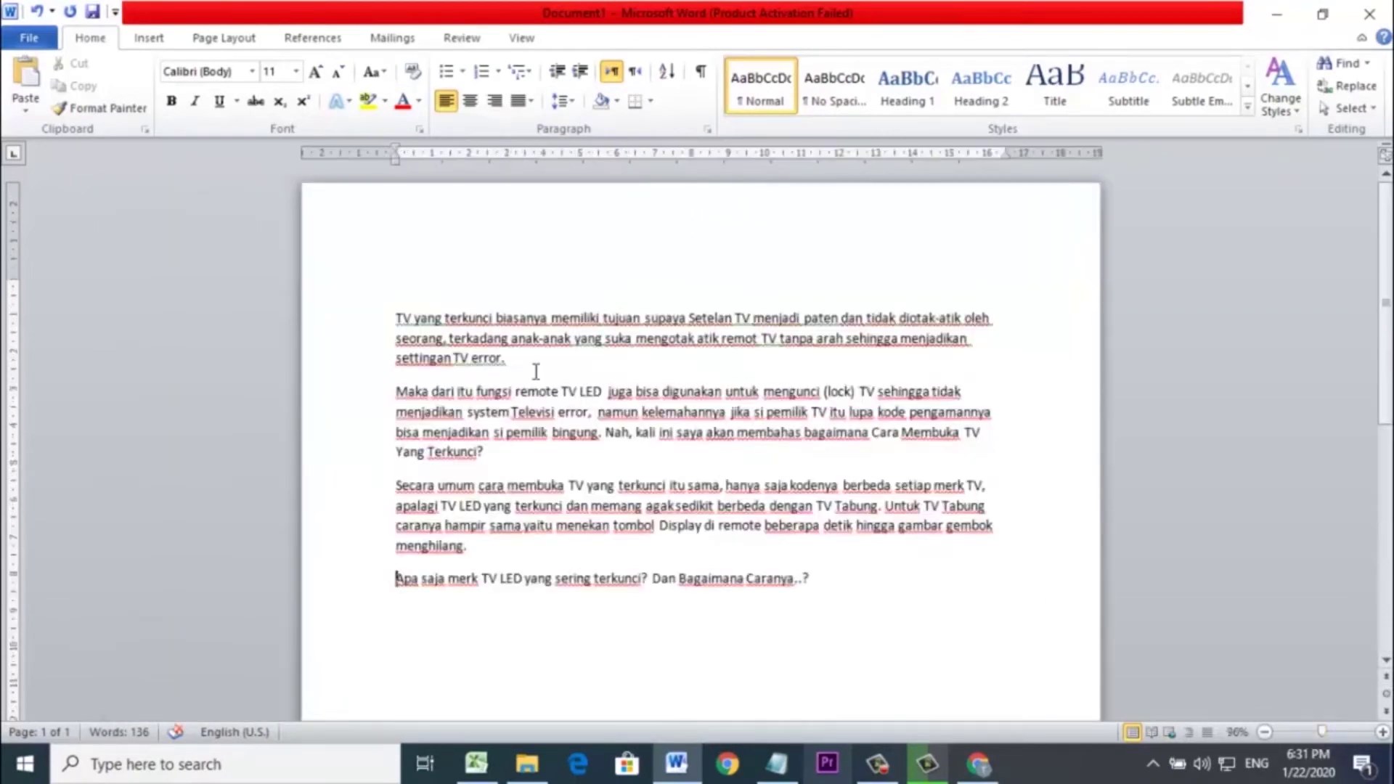
key(ctrl+a)
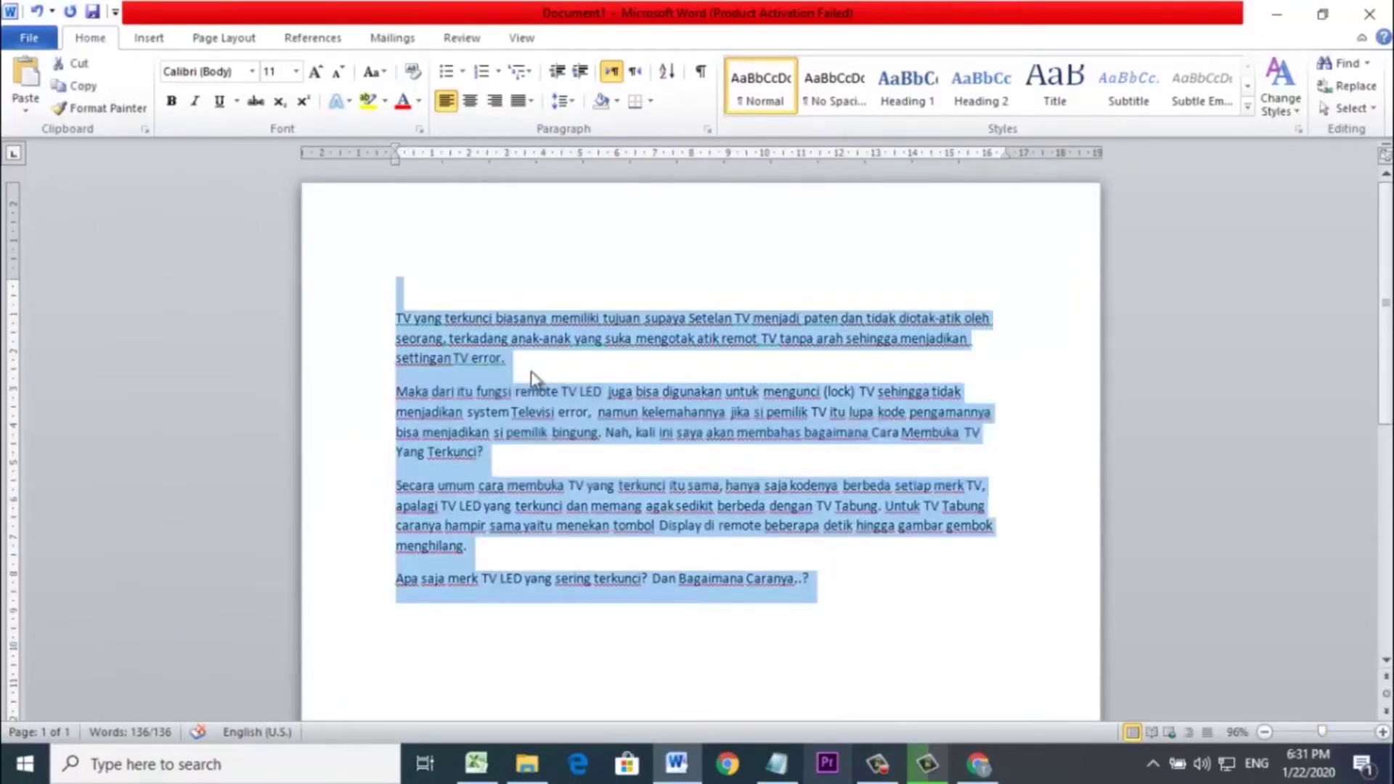
click(439, 287)
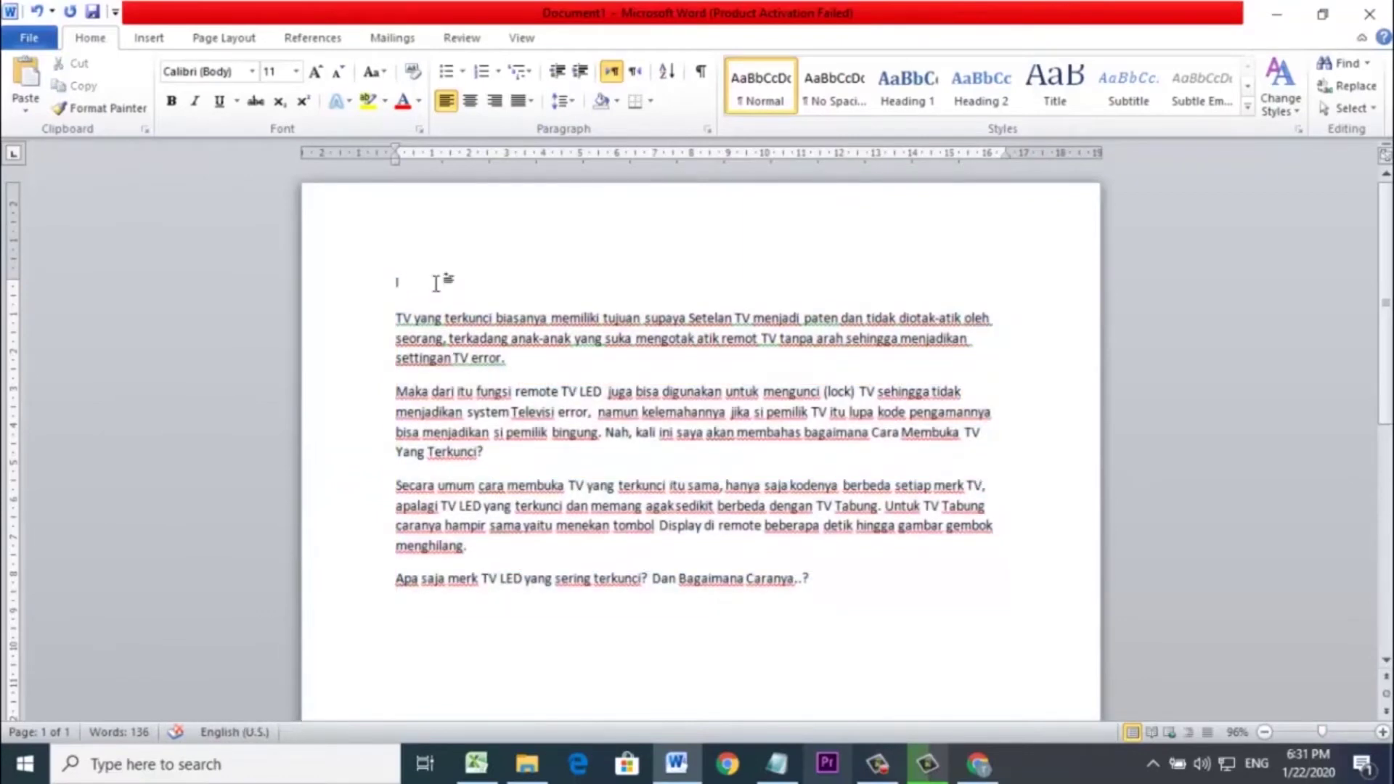
key(Delete)
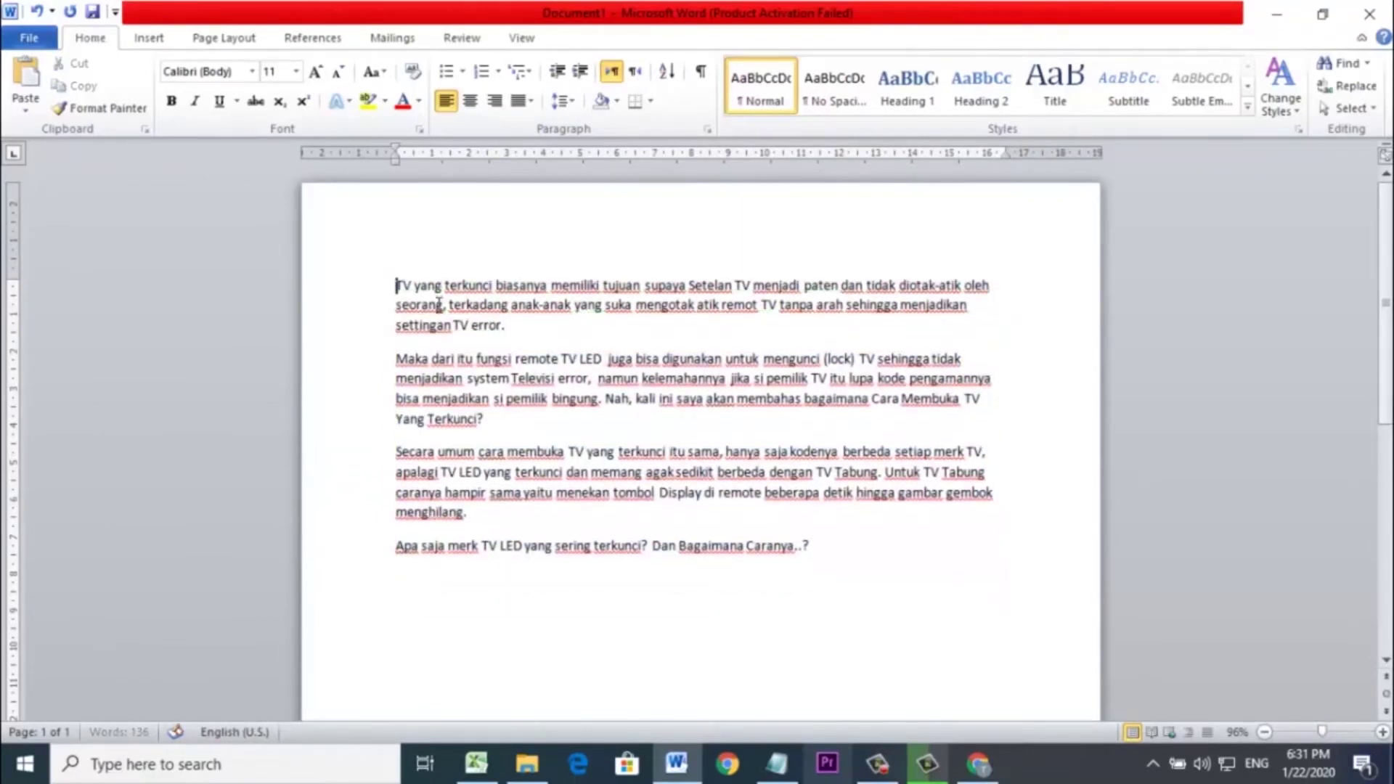
key(ctrl+a)
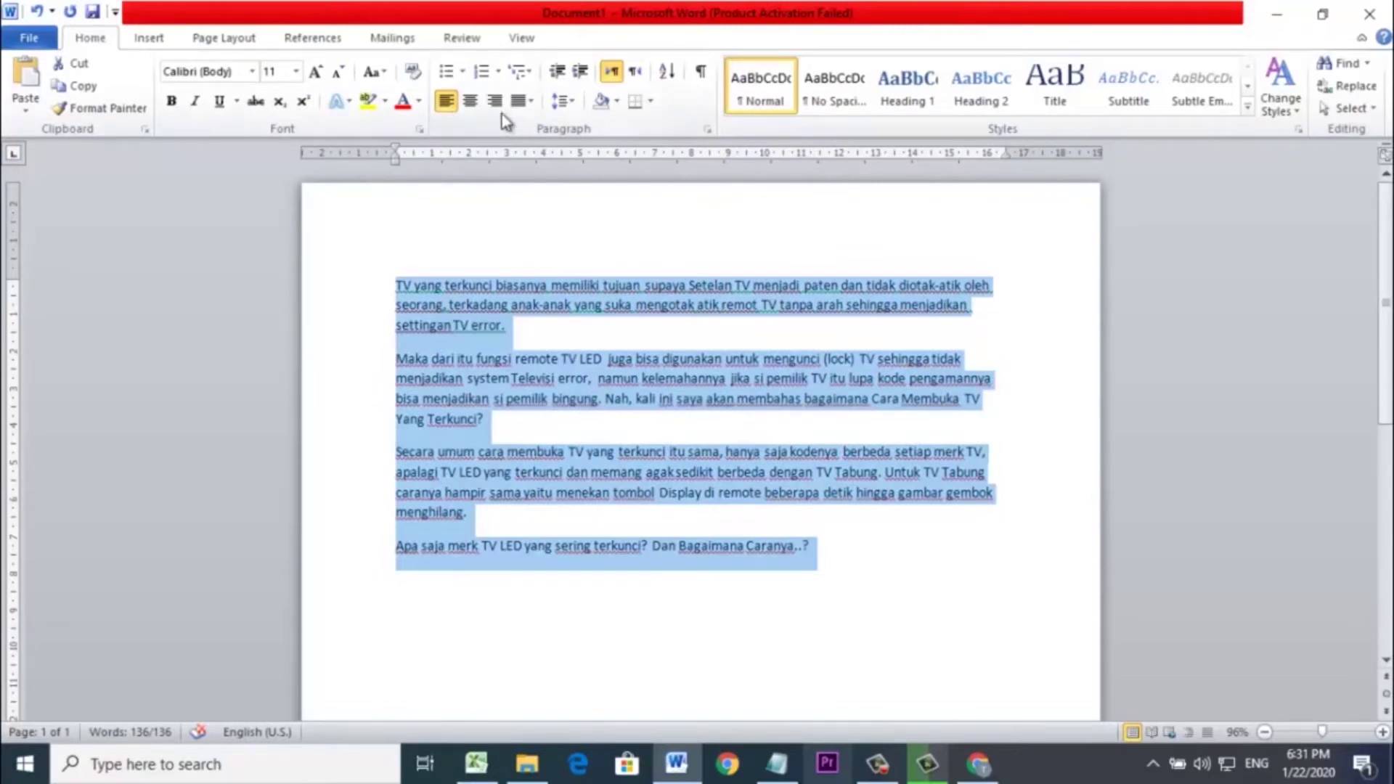
- Justify the whole article and set it in Times New Roman, 12 pt
click(530, 100)
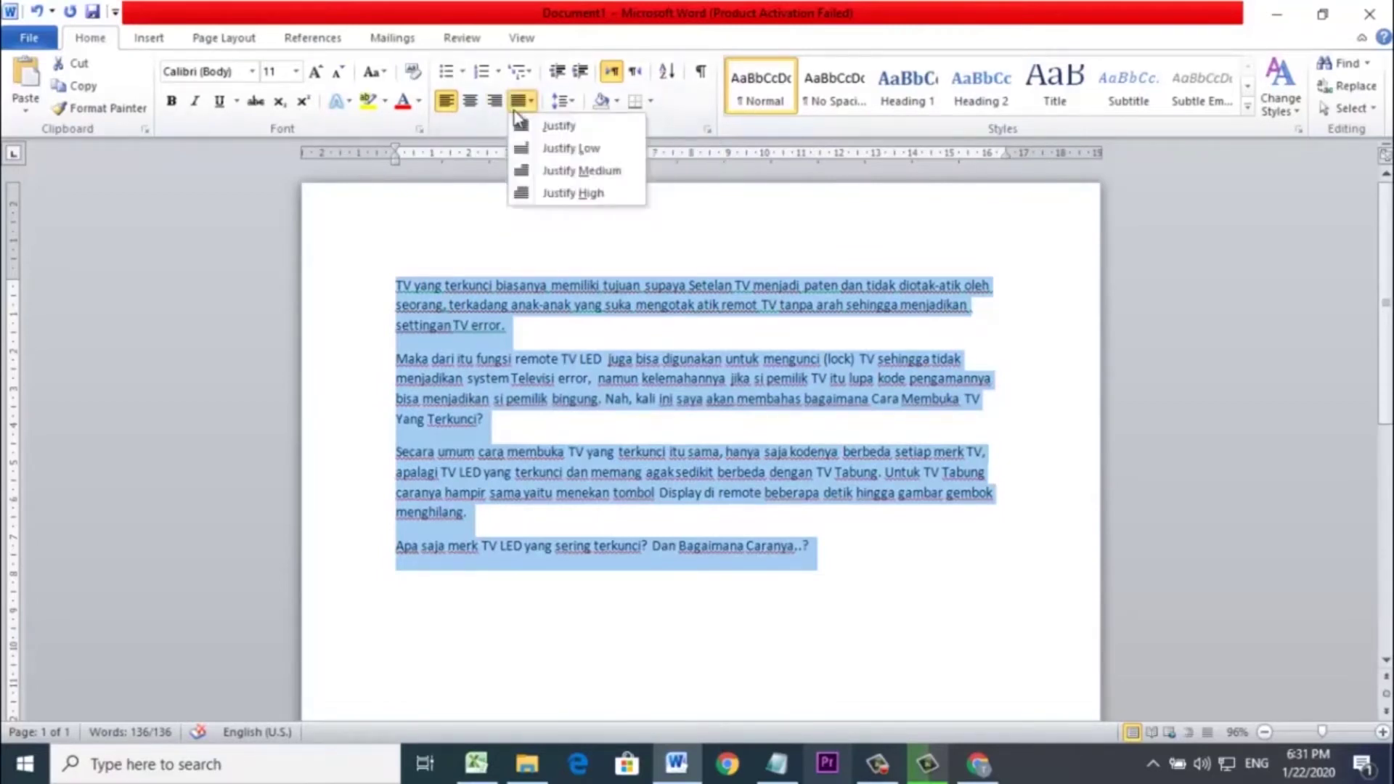
click(543, 124)
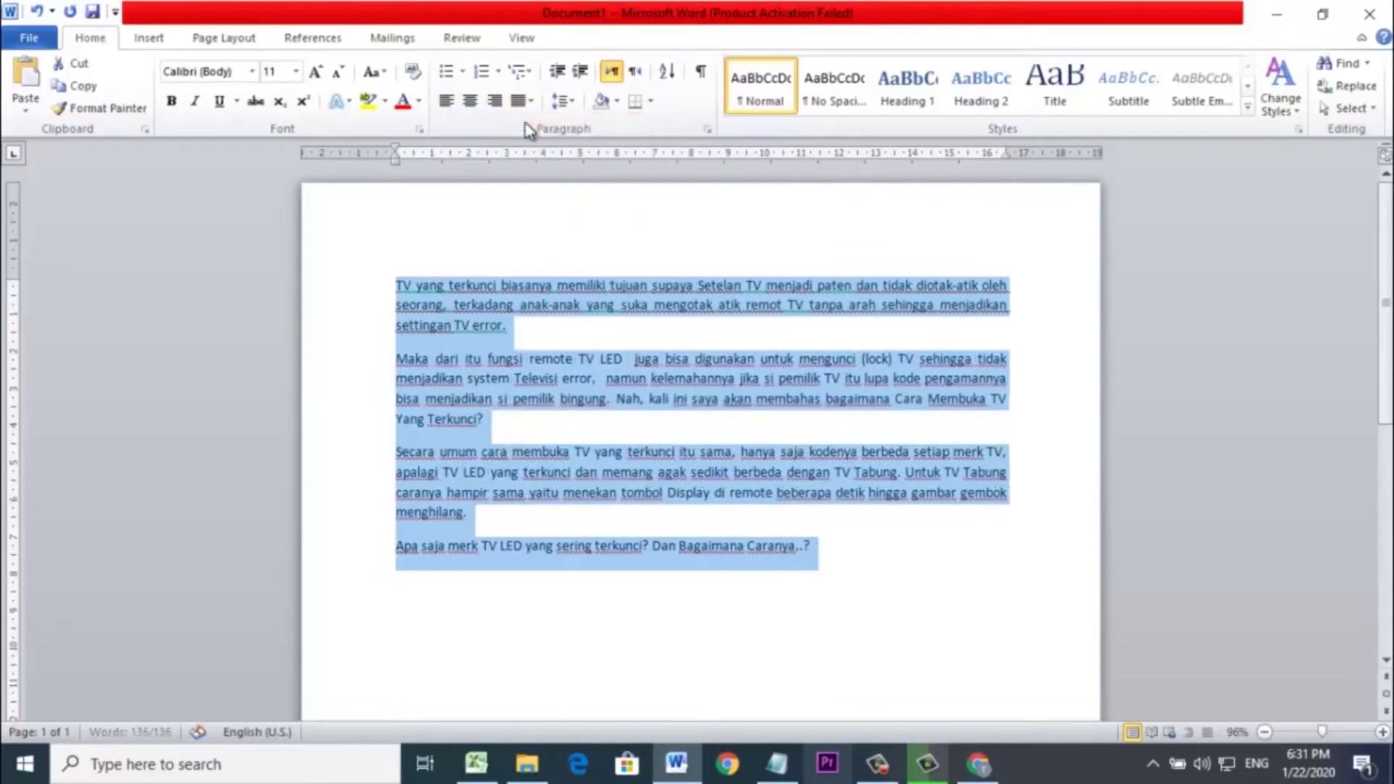
click(253, 72)
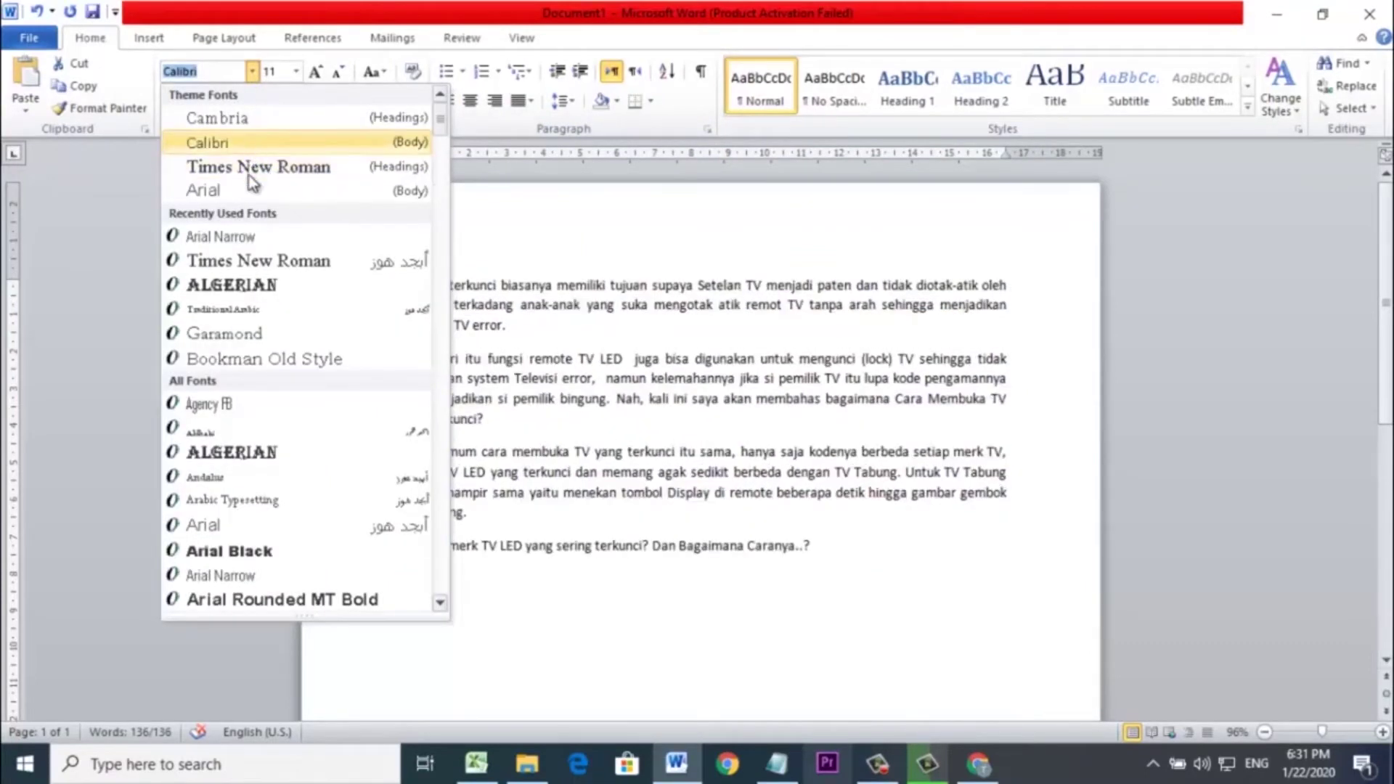
click(243, 170)
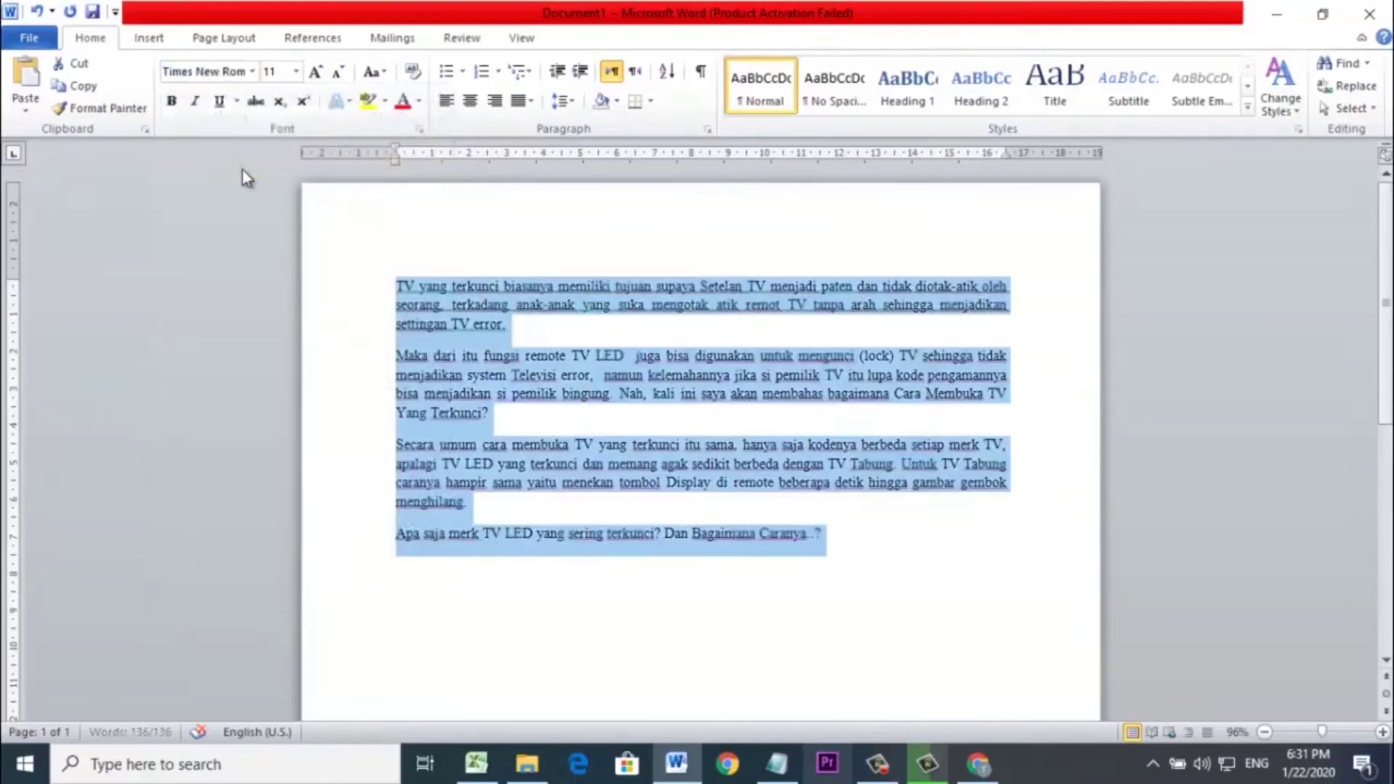
click(297, 71)
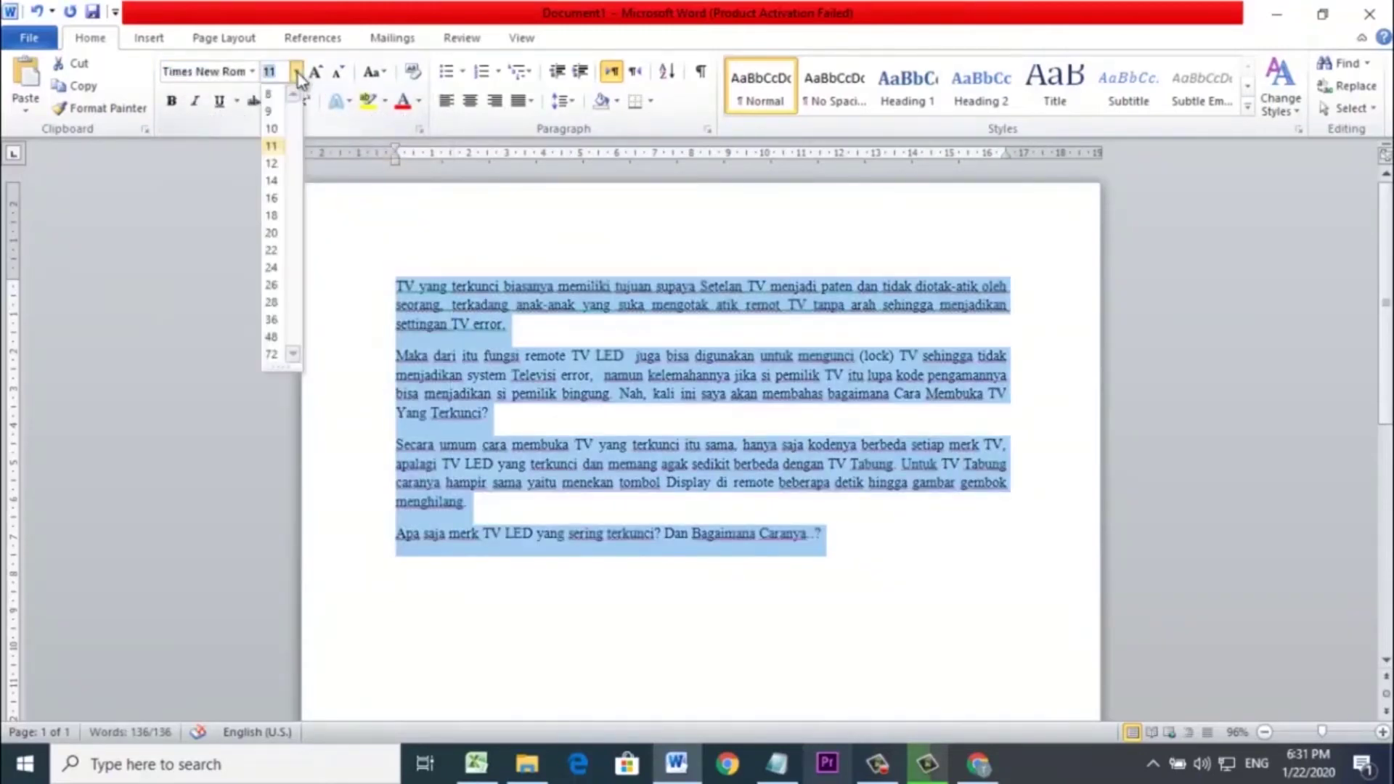
click(272, 164)
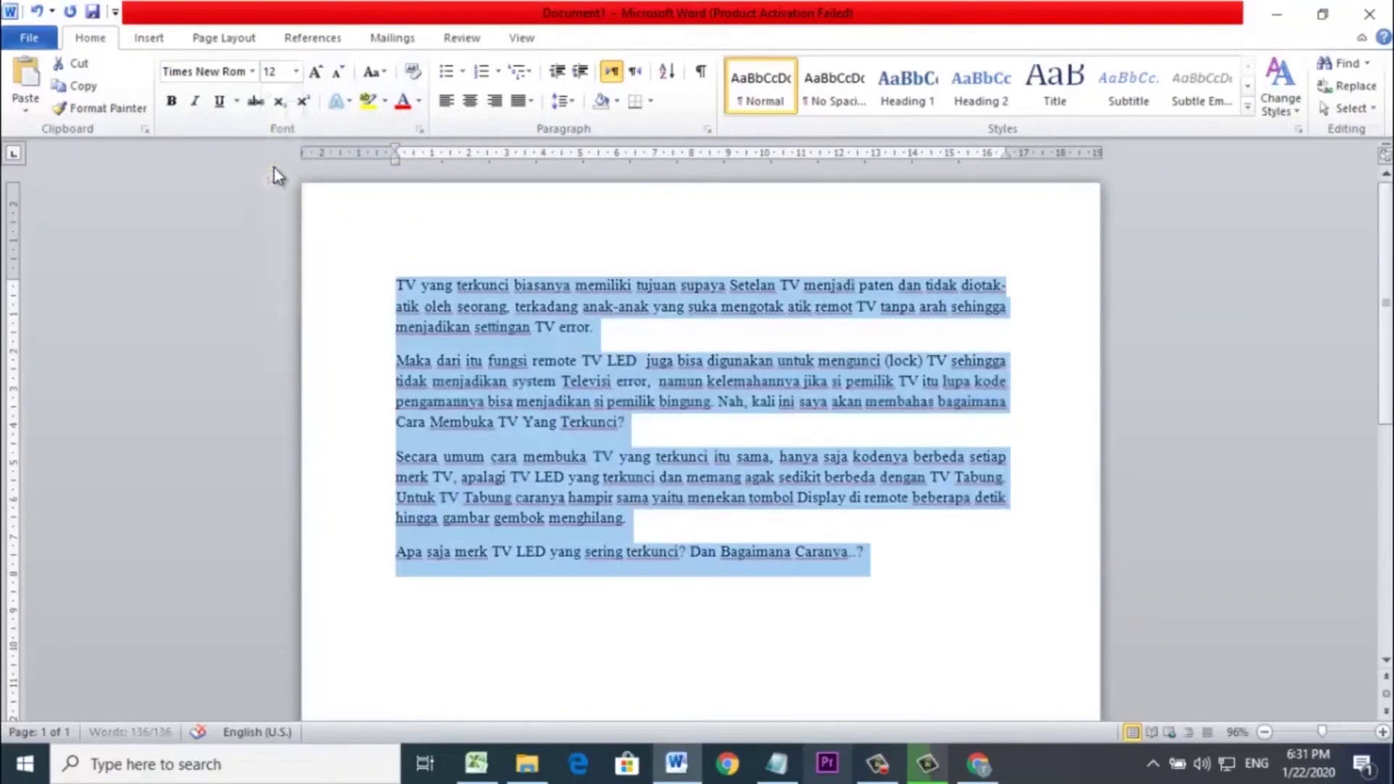
click(548, 320)
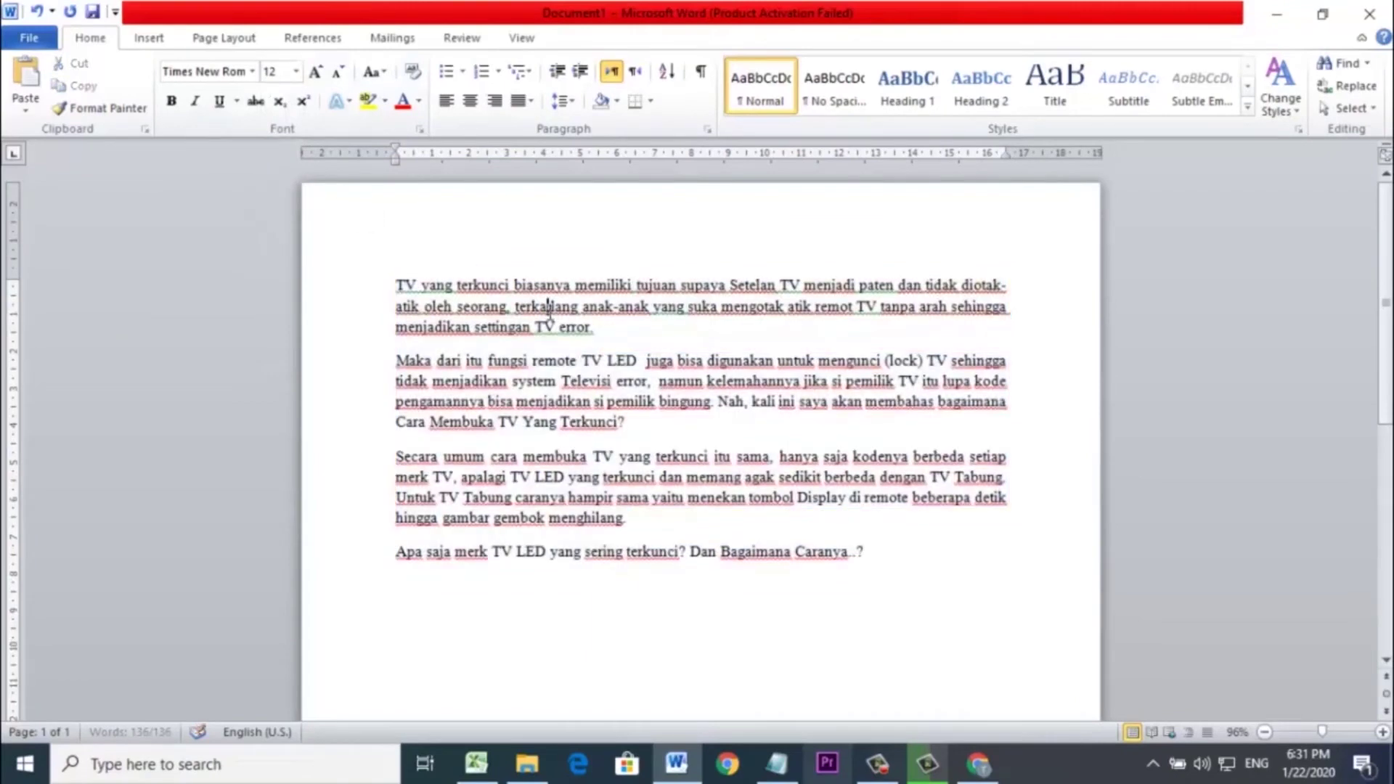
key(ctrl+a)
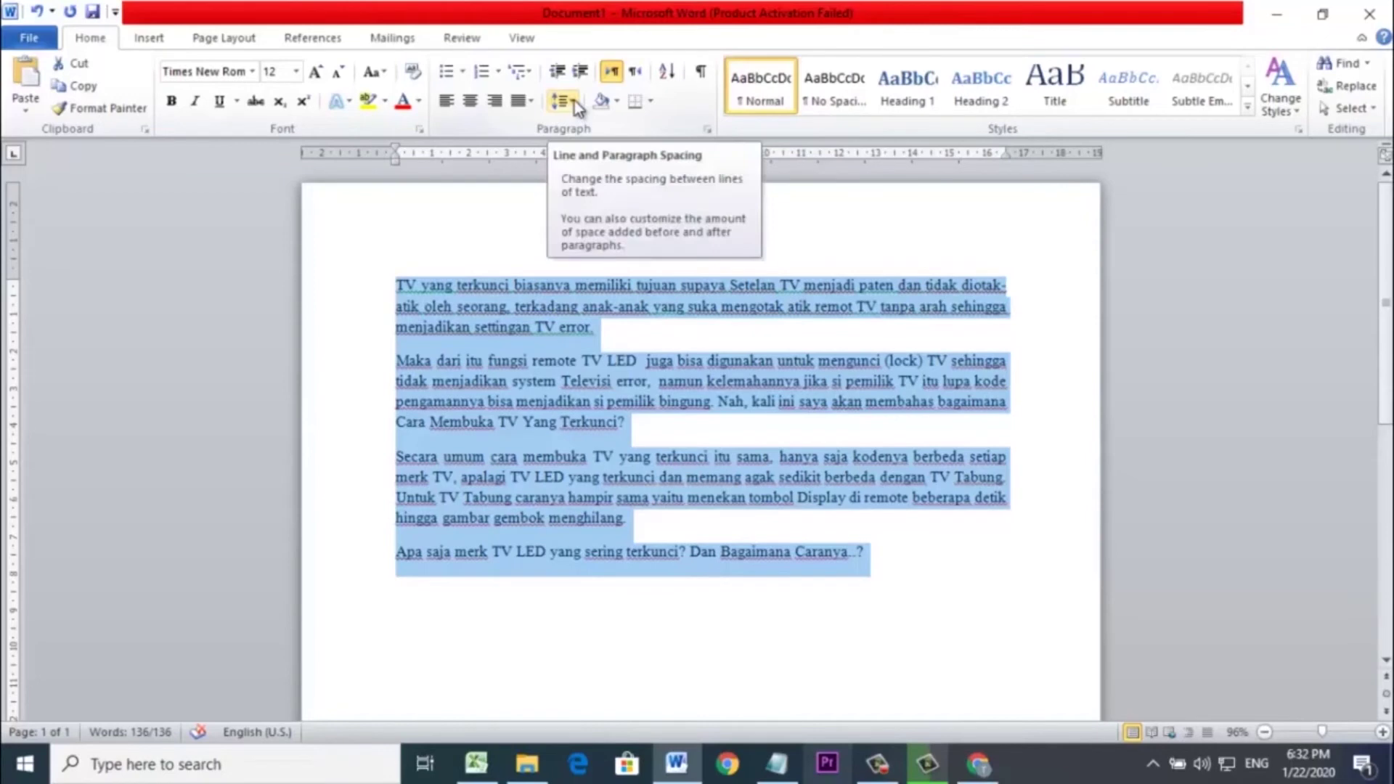
- Apply 1.5 line spacing to all paragraphs and add space before each paragraph
click(574, 101)
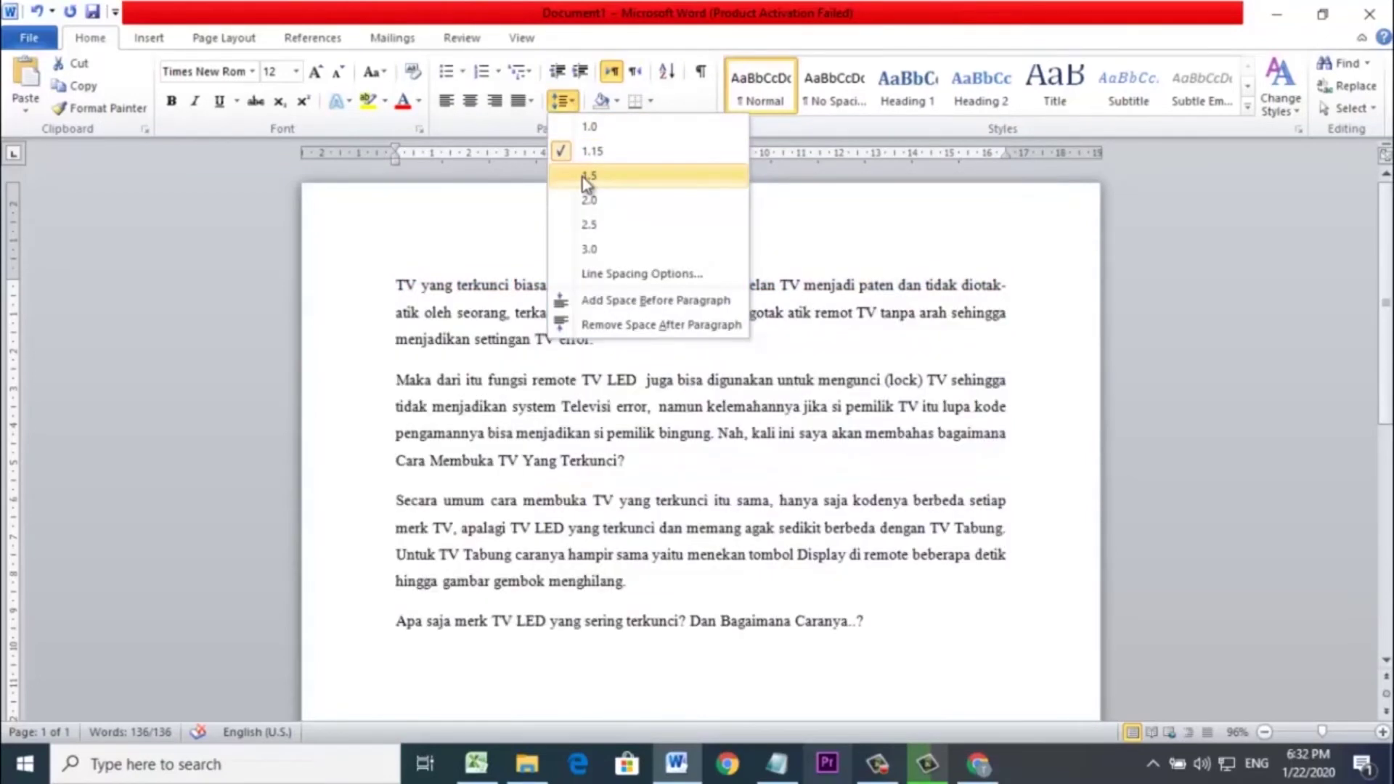
click(586, 177)
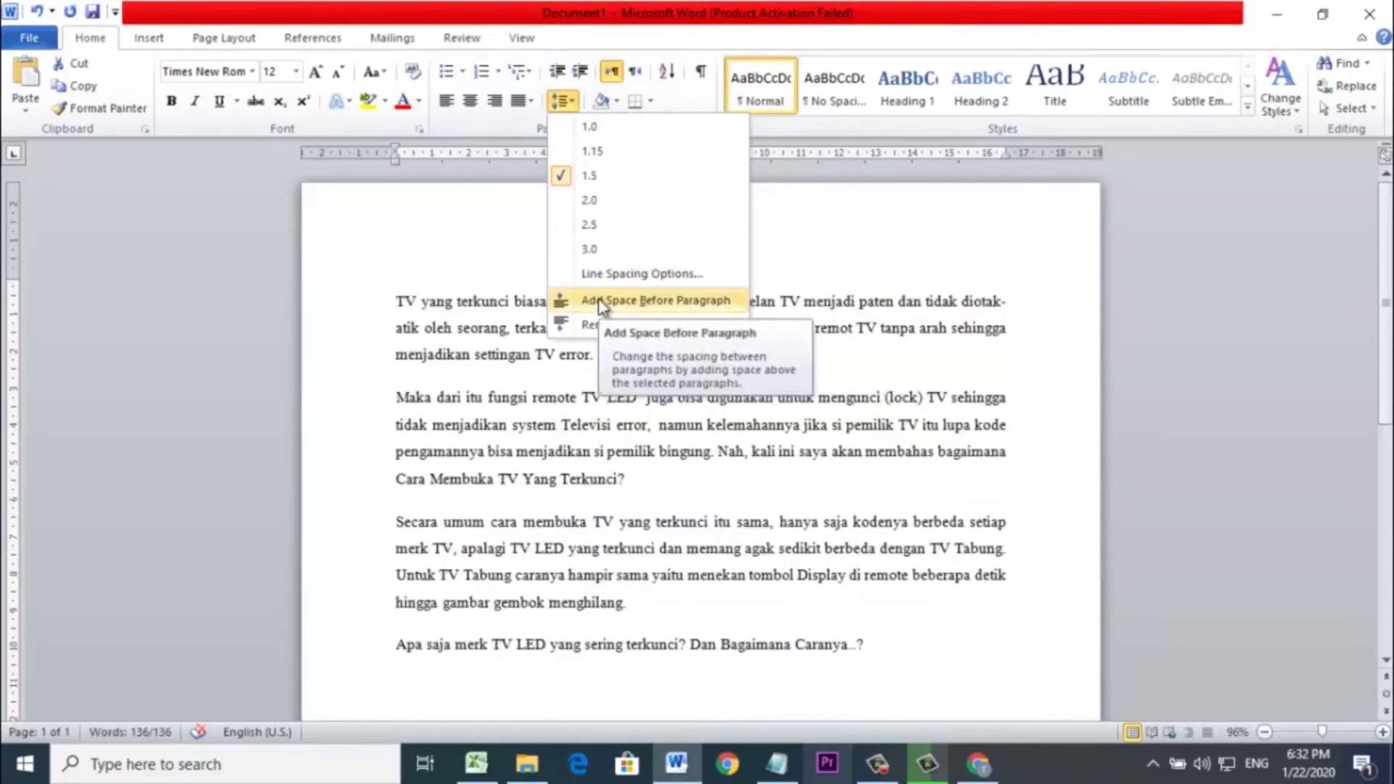
click(600, 302)
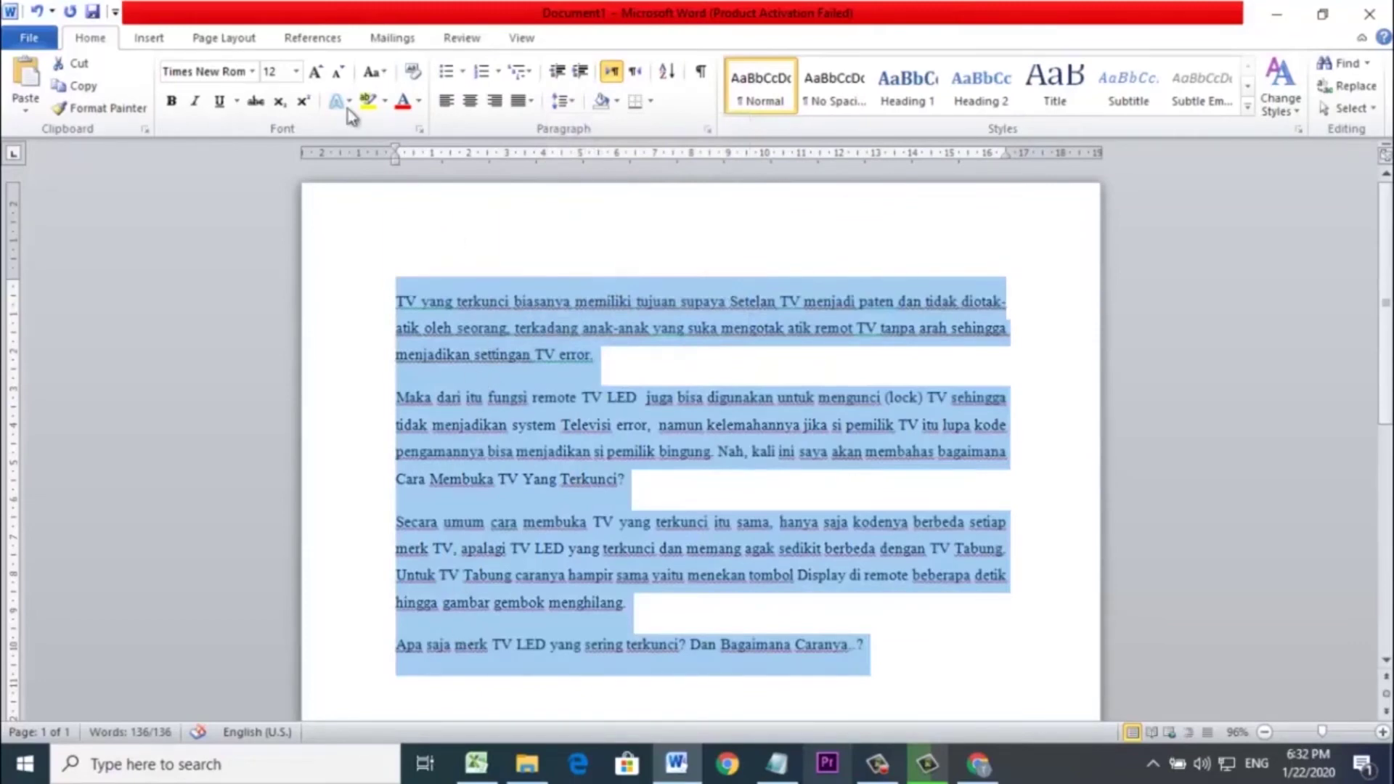
- Set custom page margins: Top 4 cm, Left 4 cm, Bottom 3 cm, Right 3 cm
click(221, 39)
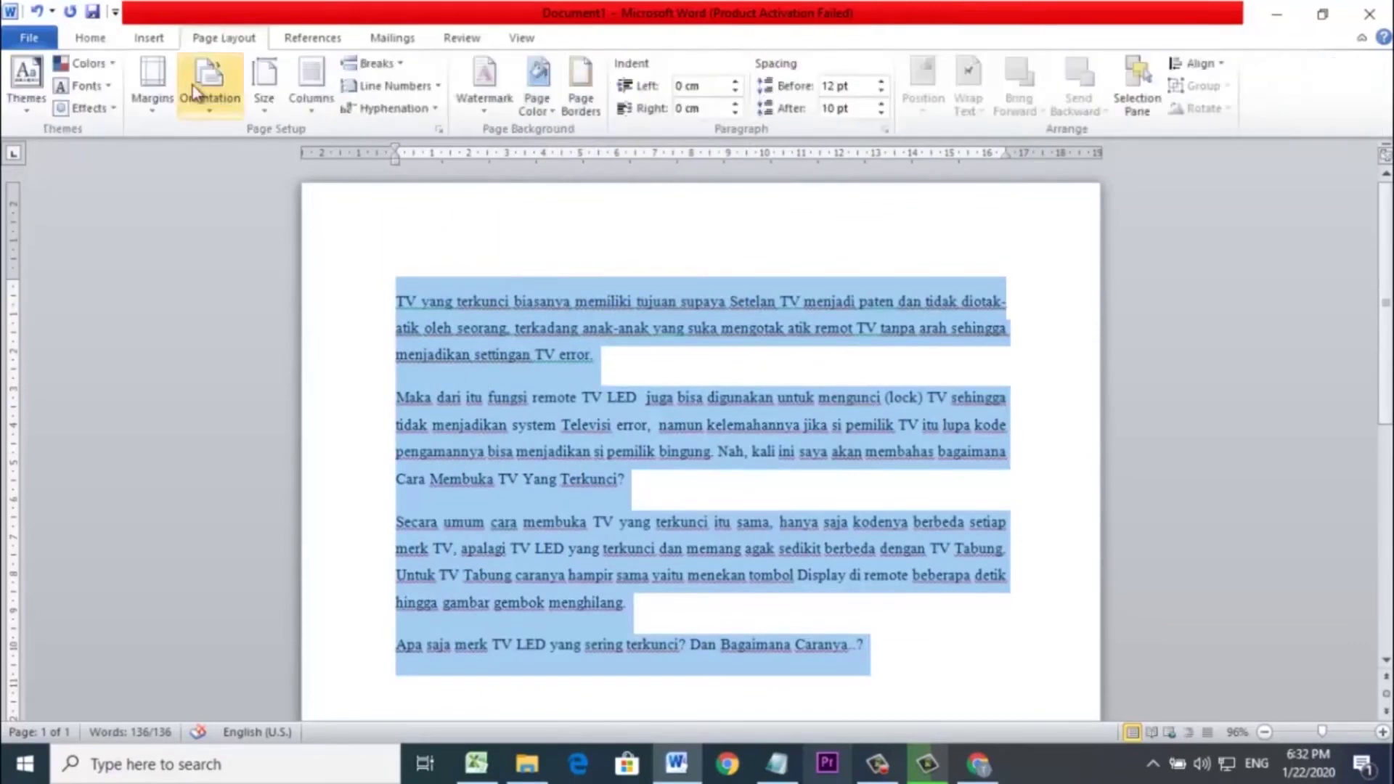
click(167, 107)
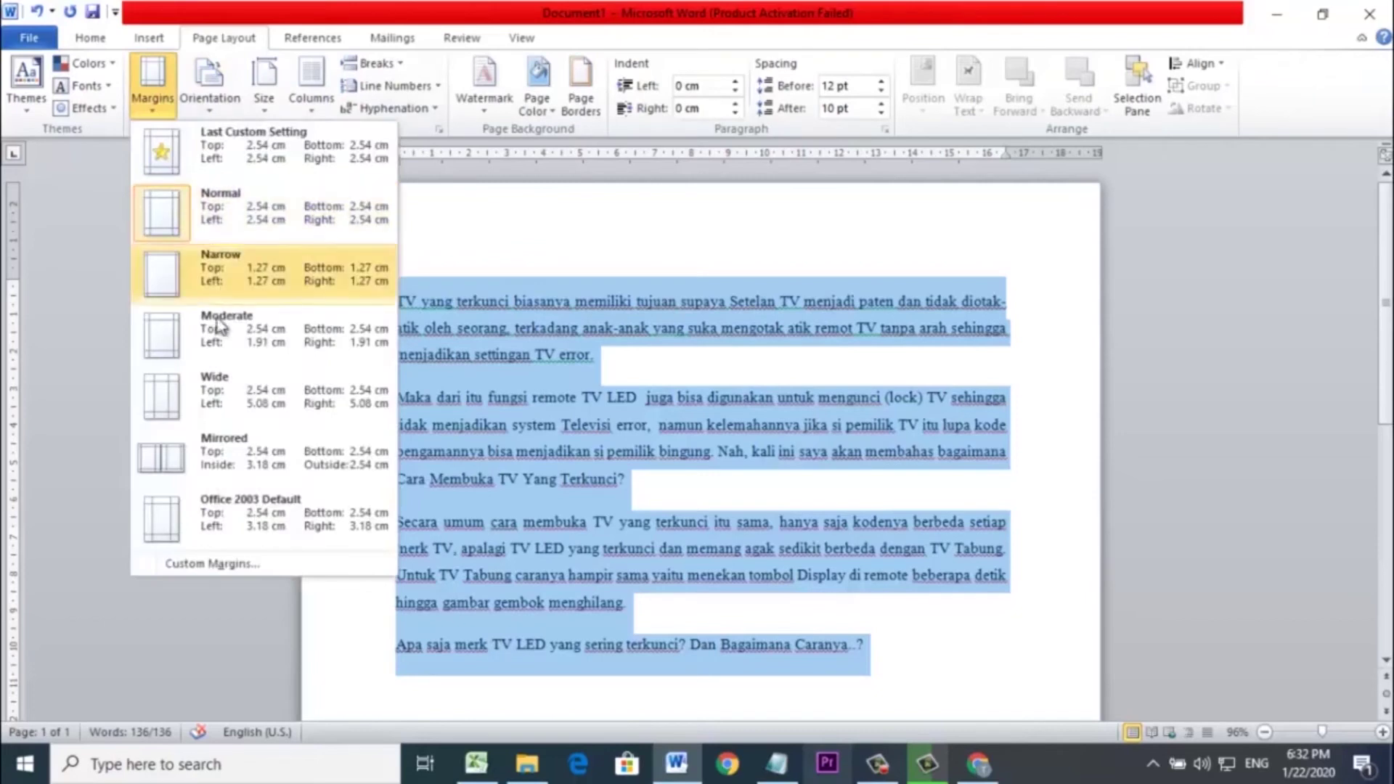
click(213, 564)
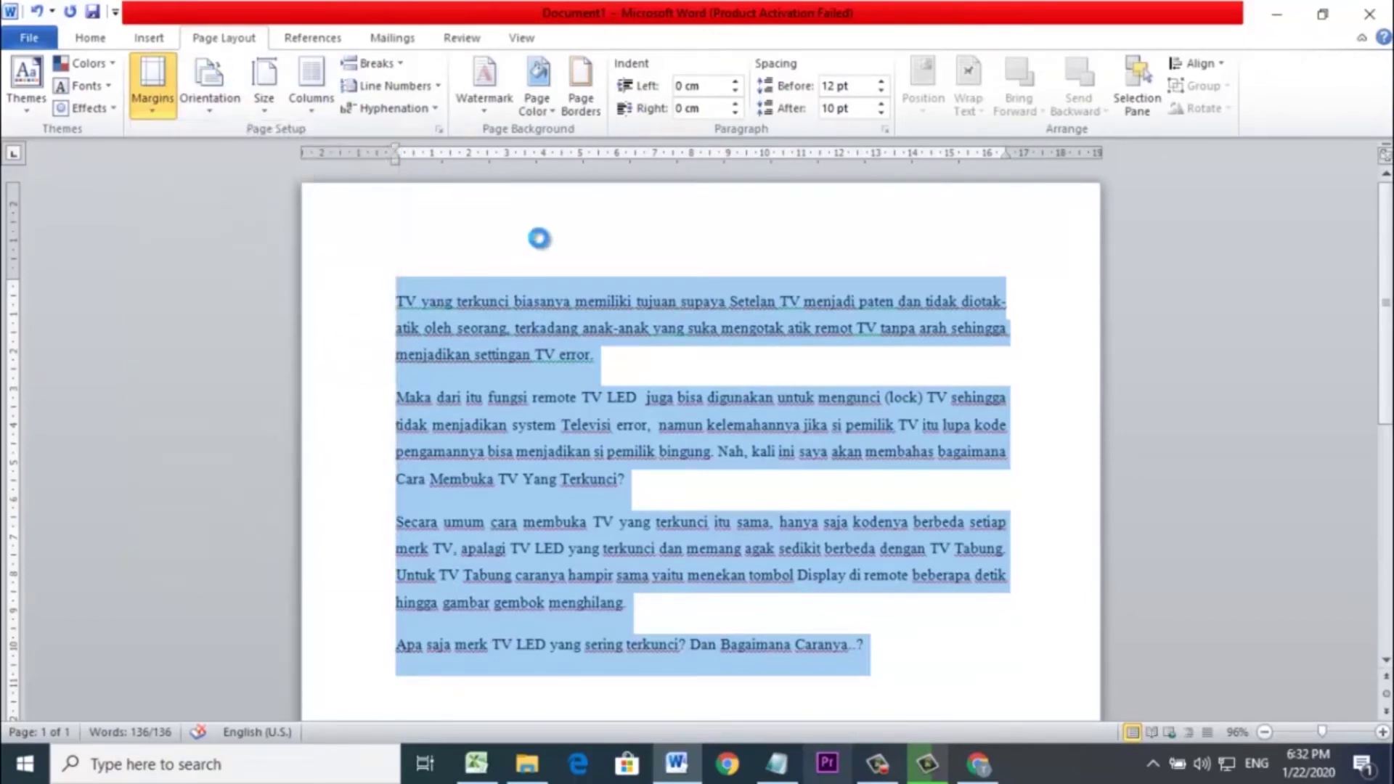
text(4)
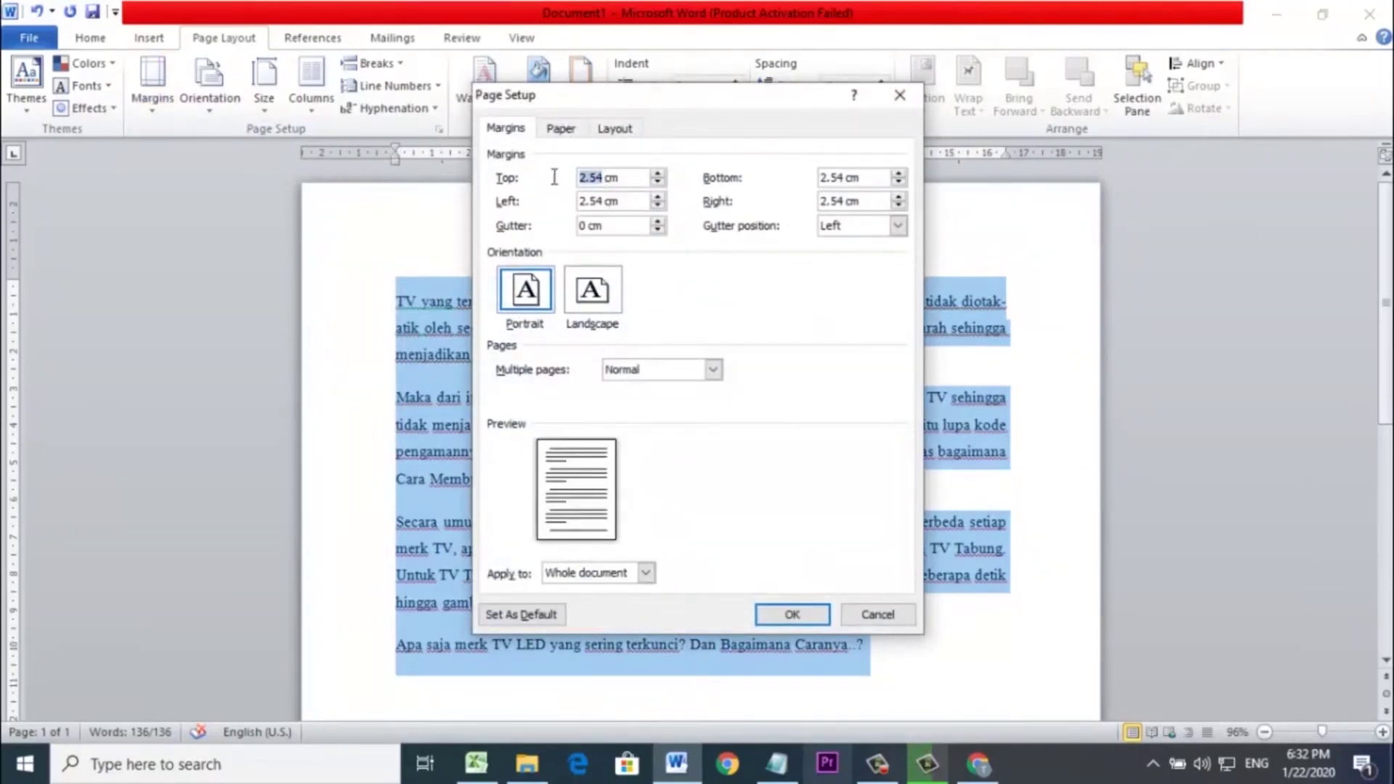
key(ctrl+a)
key(Tab)
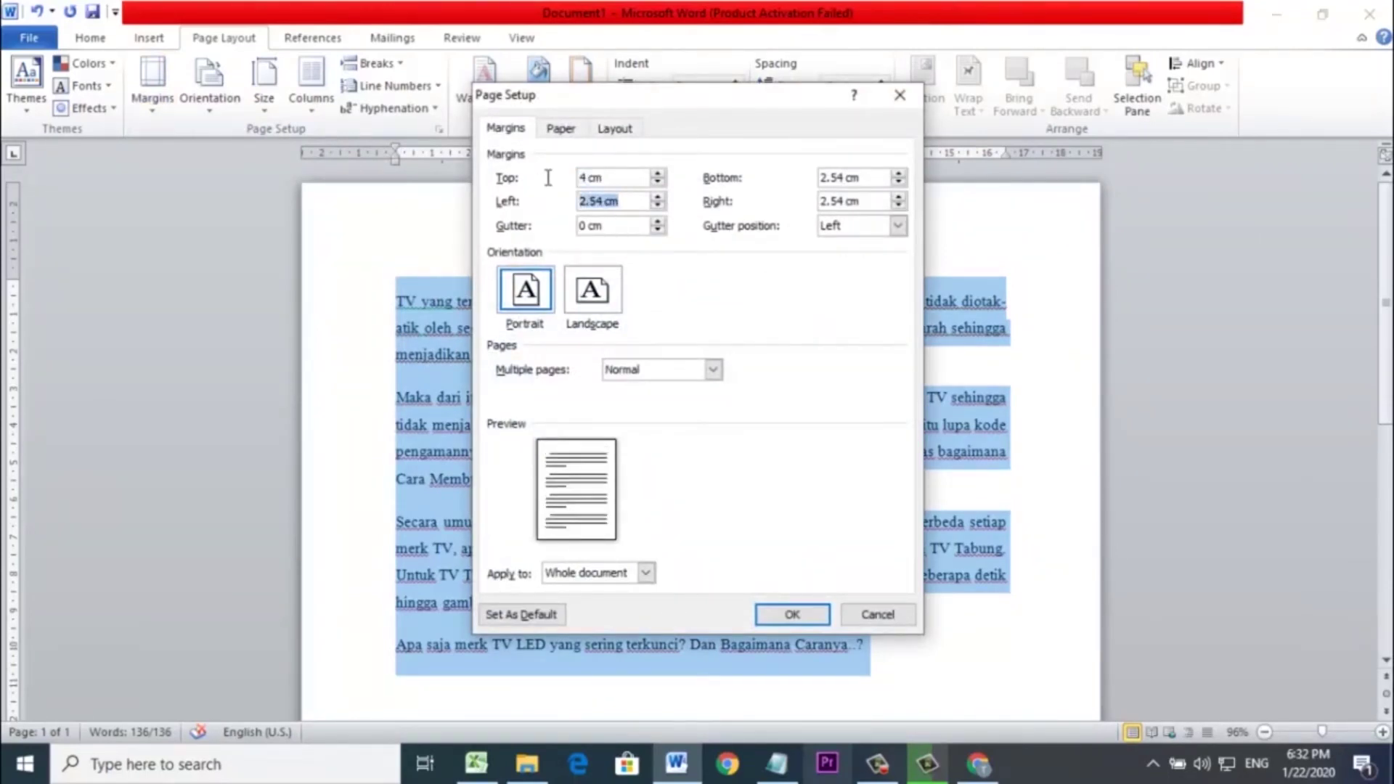
text(4)
key(Tab)
text(3)
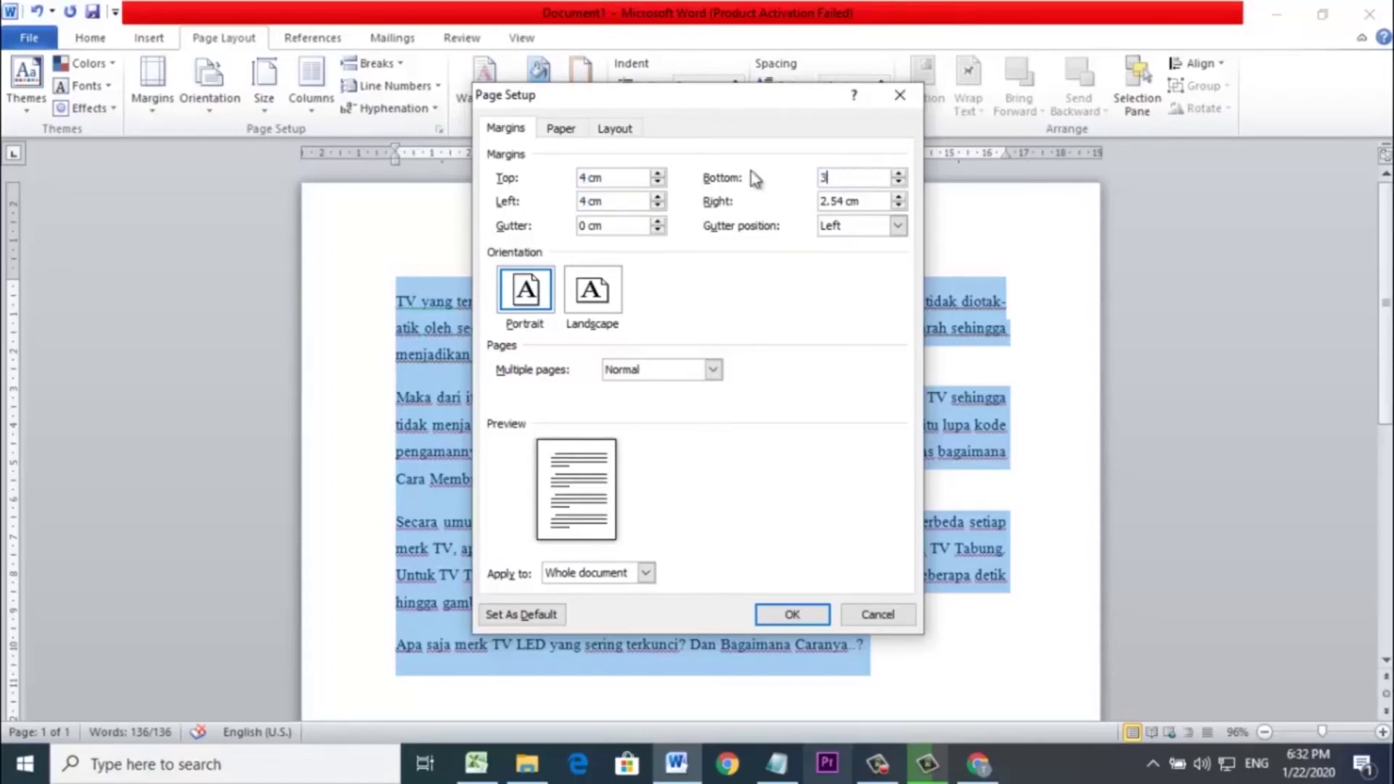
drag(867, 204, 769, 201)
text(3)
click(799, 614)
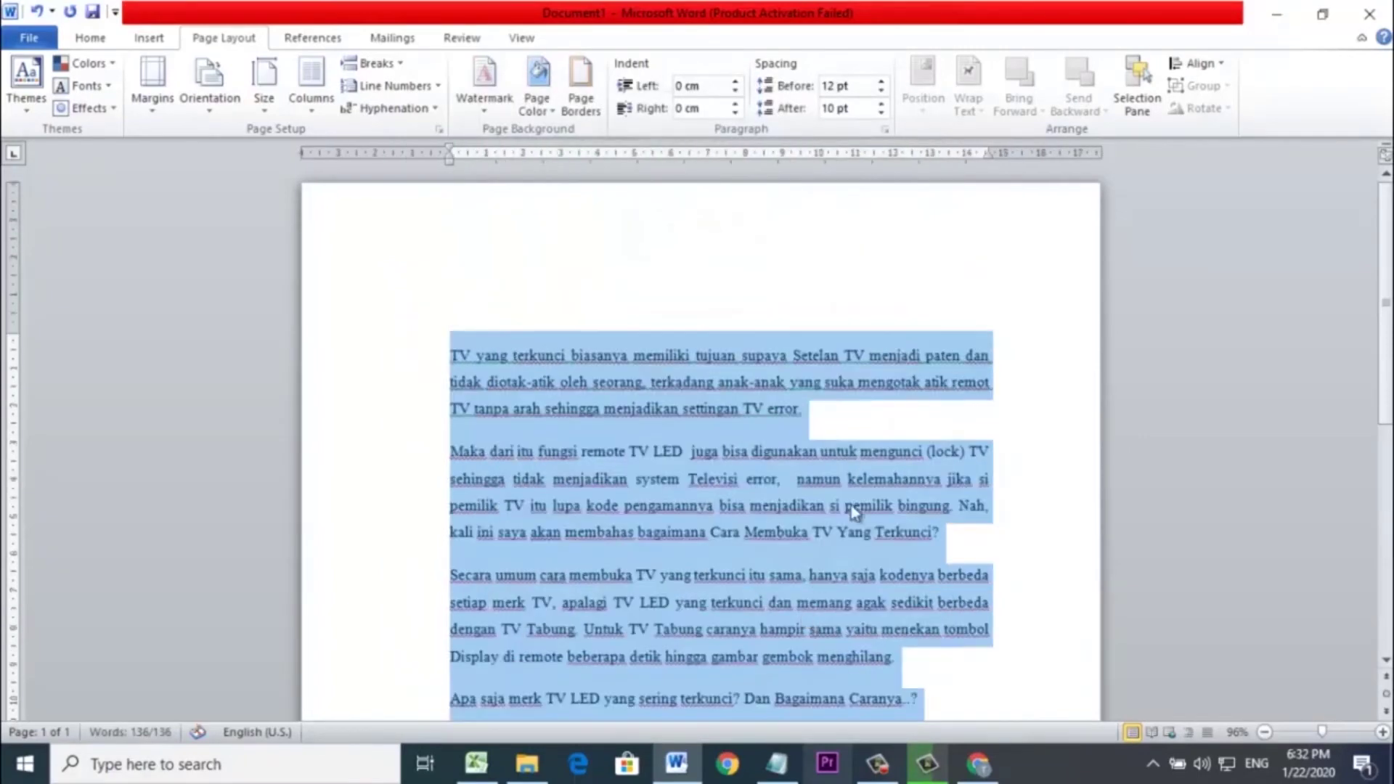
- Drag the ruler's First Line Indent marker to indent the first three paragraphs, leaving the closing question unindented
click(730, 408)
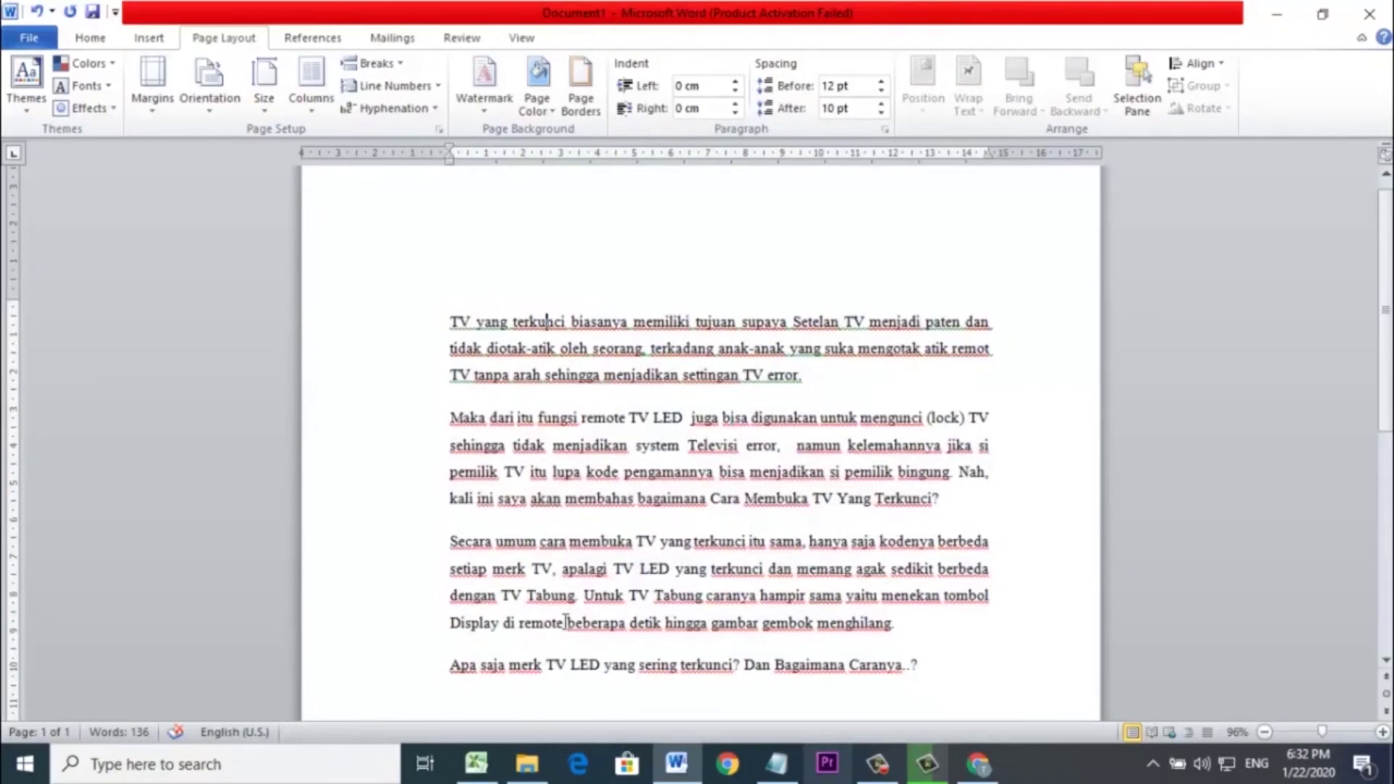
drag(568, 401, 567, 528)
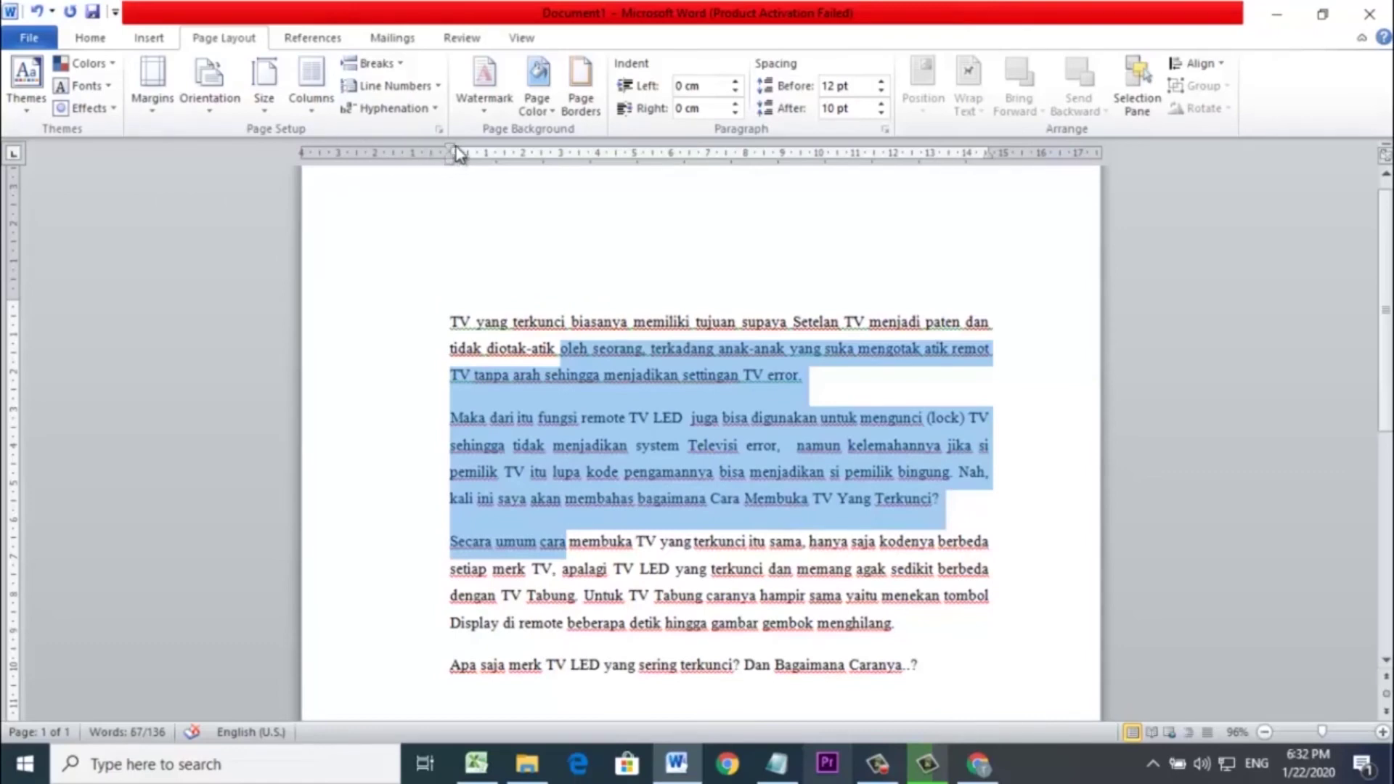
drag(450, 148, 517, 158)
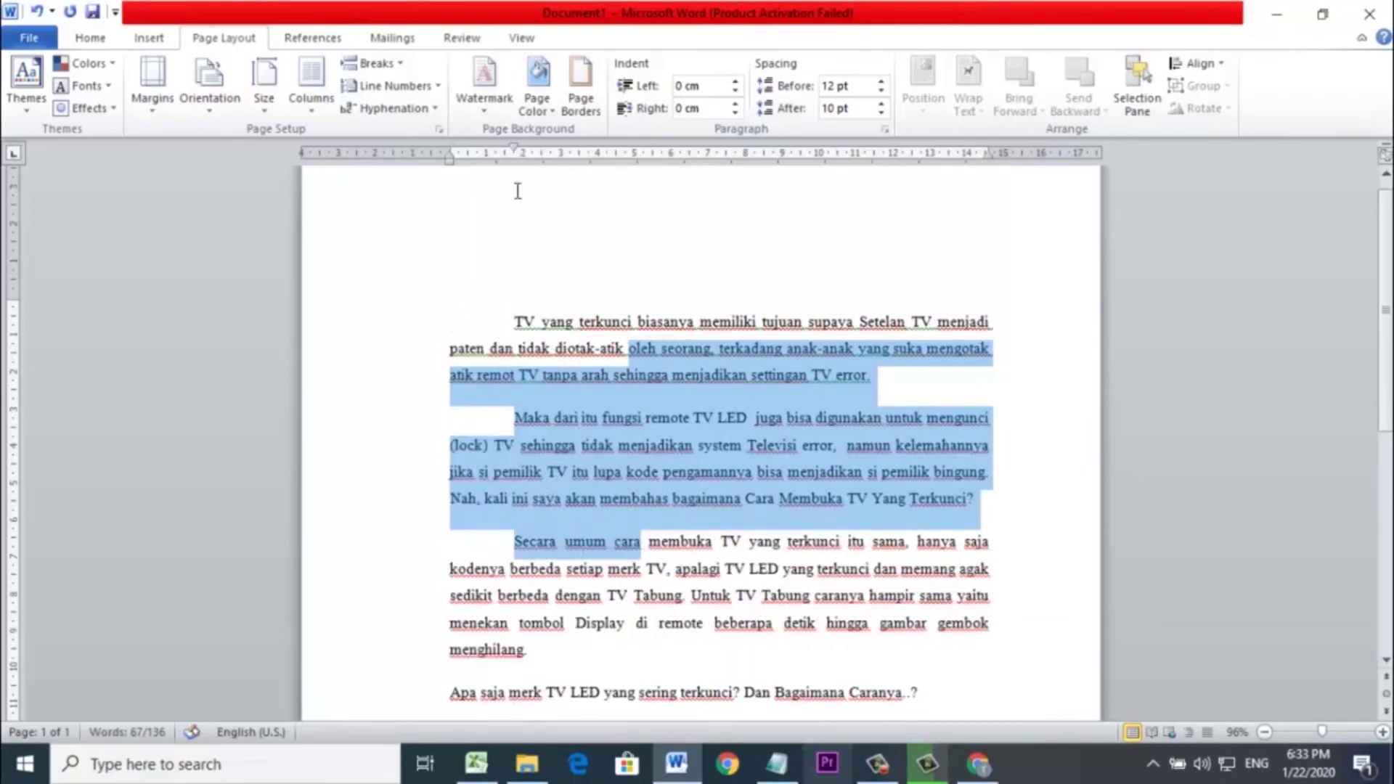
click(516, 415)
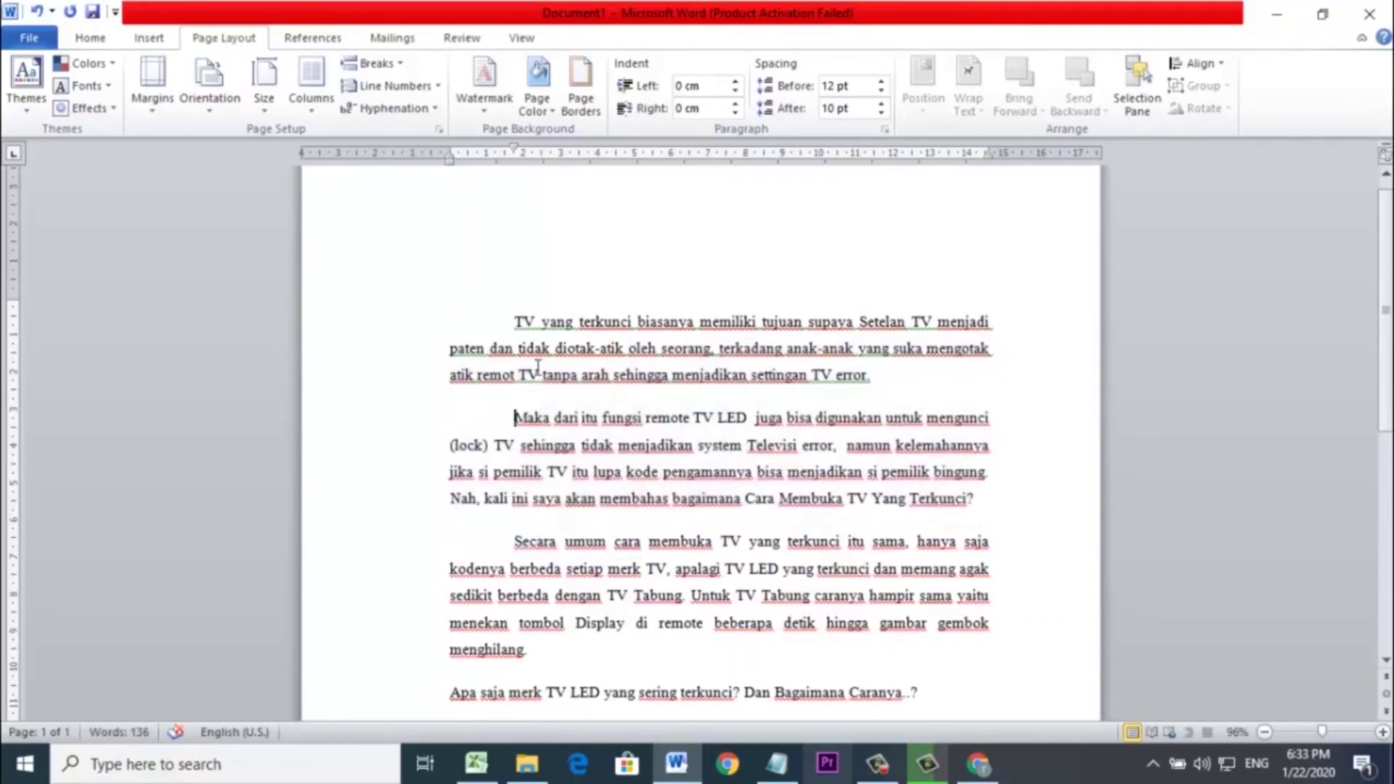
scroll(552, 414, down, 1)
scroll(597, 411, up, 1)
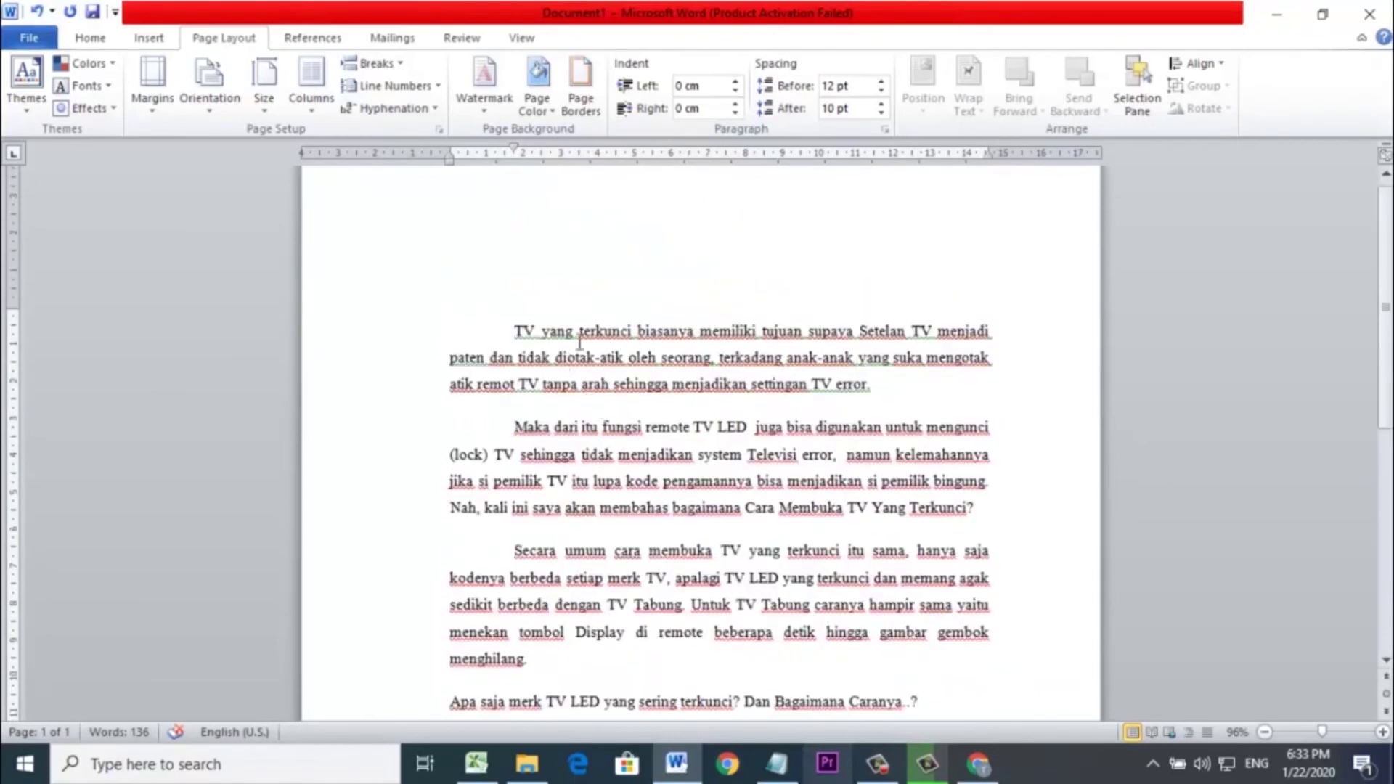
scroll(637, 374, down, 1)
scroll(640, 375, down, 1)
scroll(640, 375, down, 1)
scroll(640, 376, down, 2)
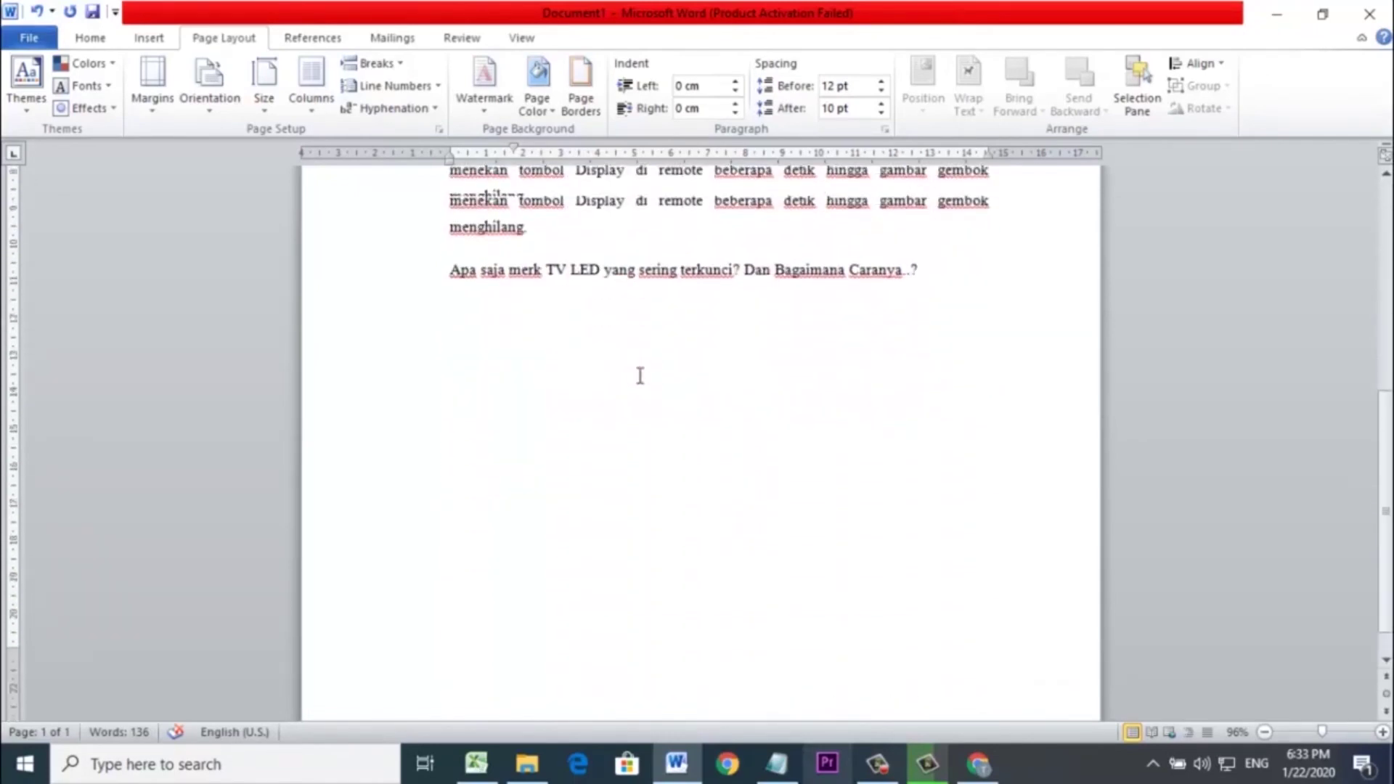
scroll(640, 376, up, 2)
scroll(640, 375, up, 2)
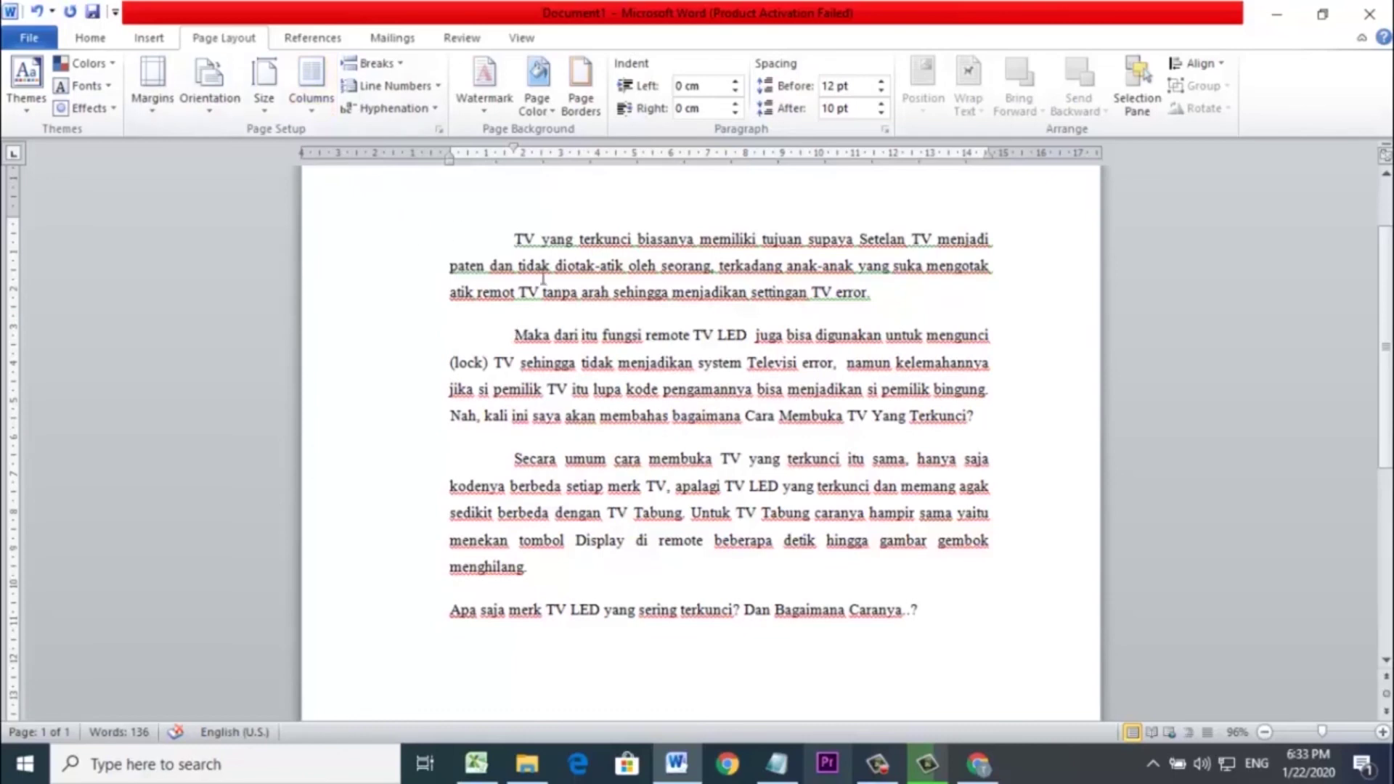
- Switch the ribbon to the Home tab to reach the font and paragraph formatting options
scroll(543, 278, up, 1)
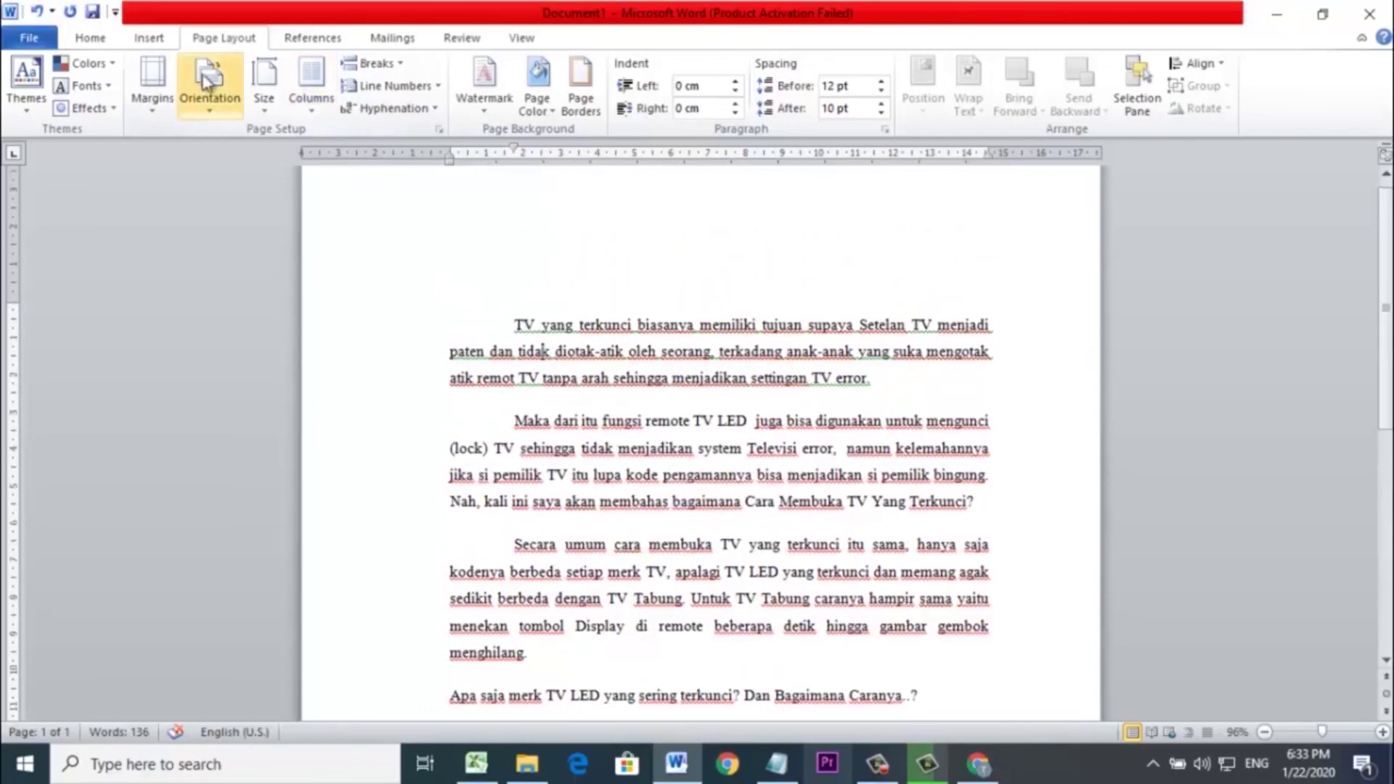
click(90, 38)
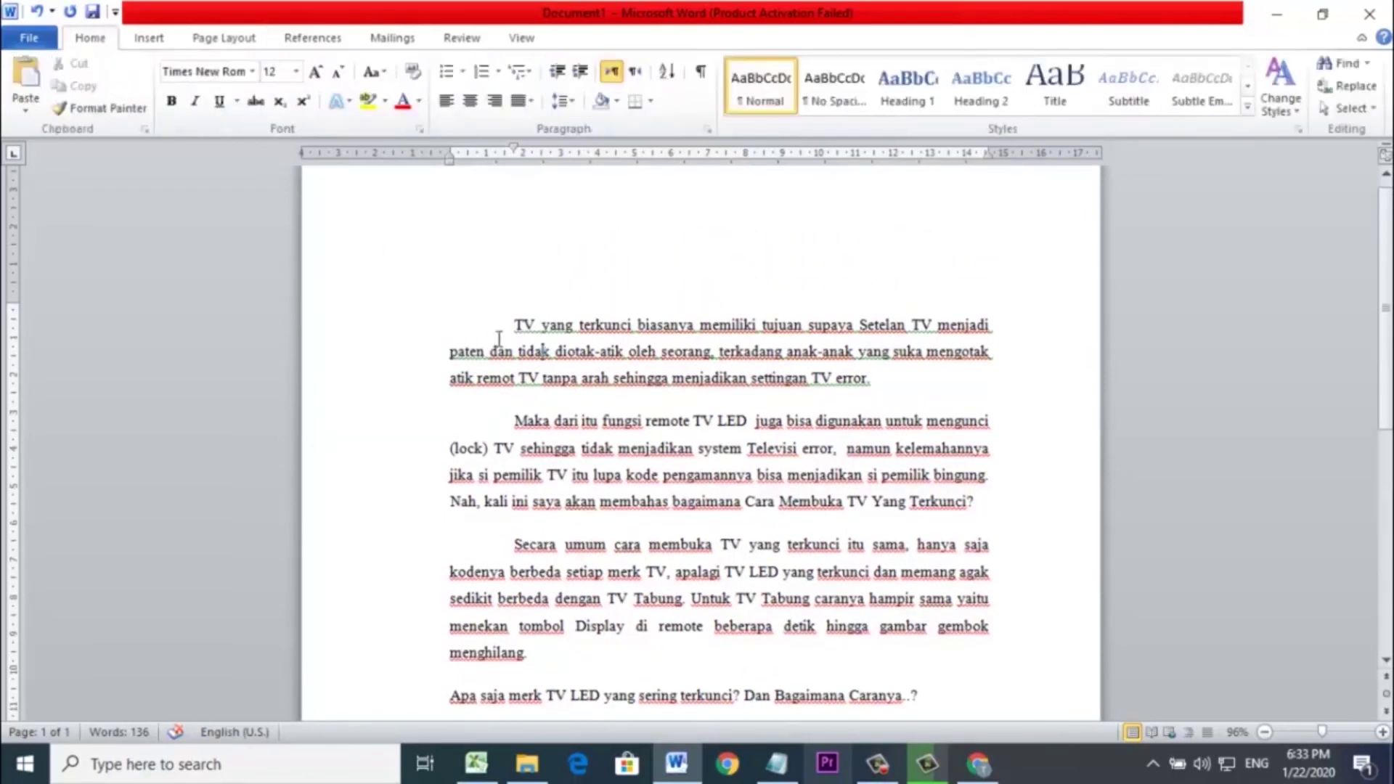
scroll(513, 353, down, 2)
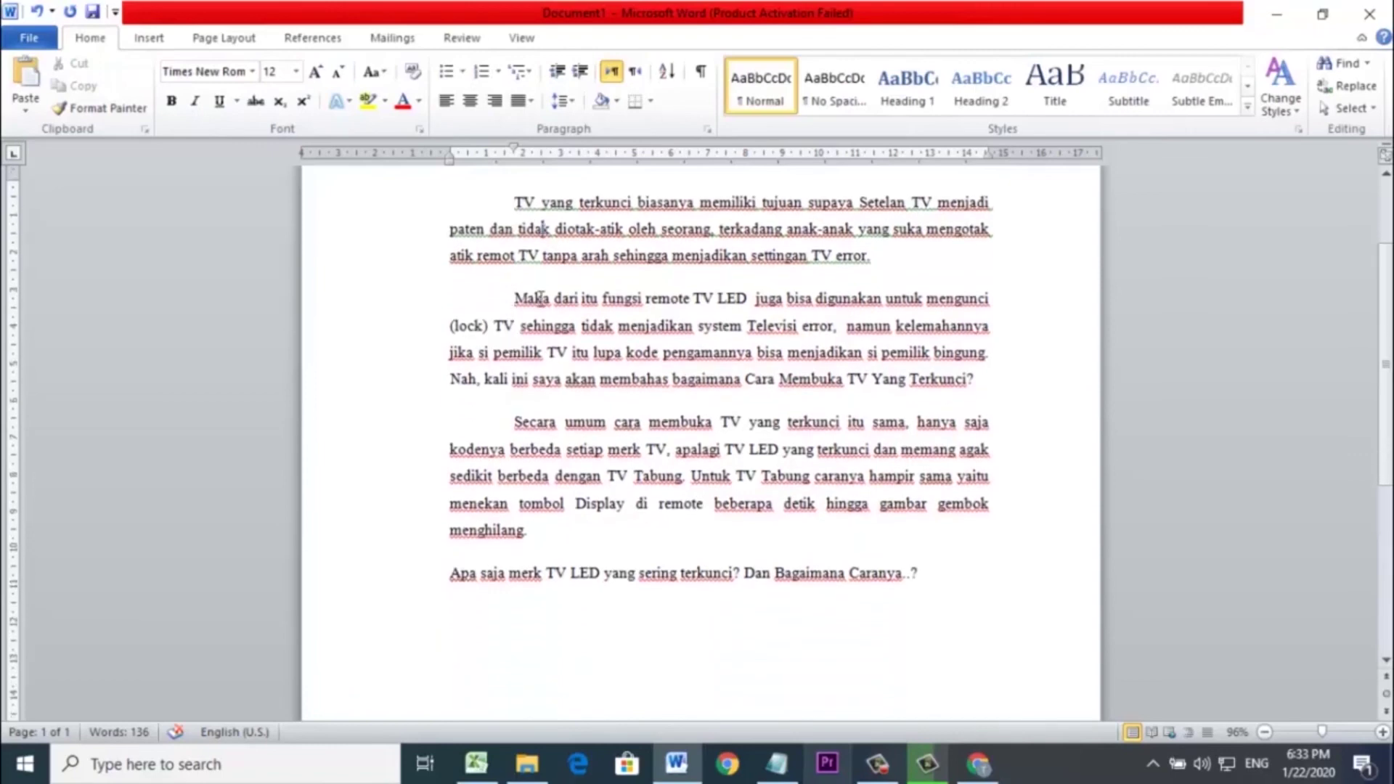